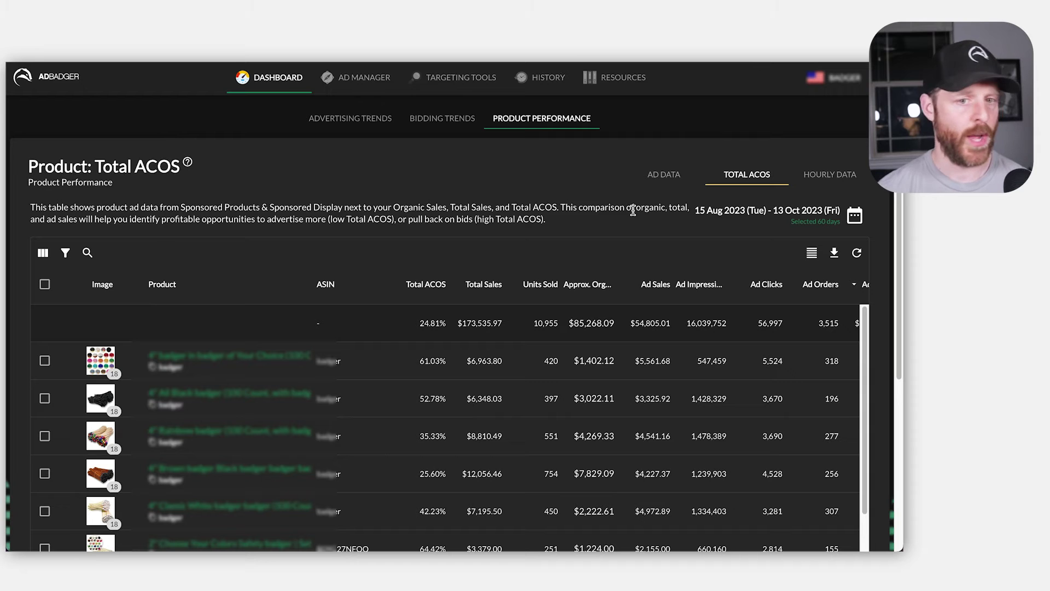
Show the first product's hourly sales heat map for 6 Aug – 7 Oct 2023, leaving the date range unchanged
click(398, 377)
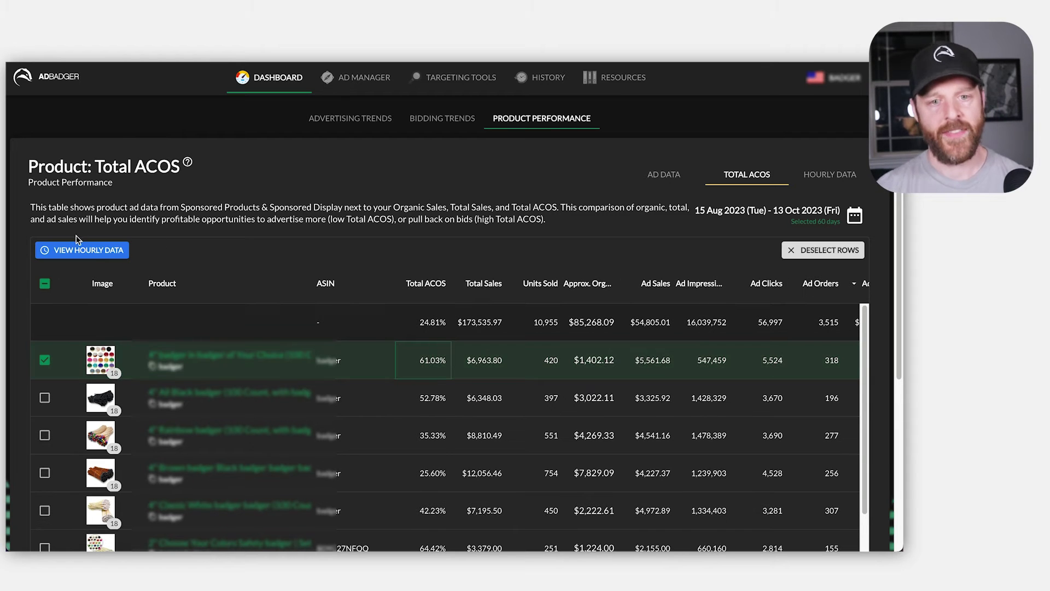
click(83, 250)
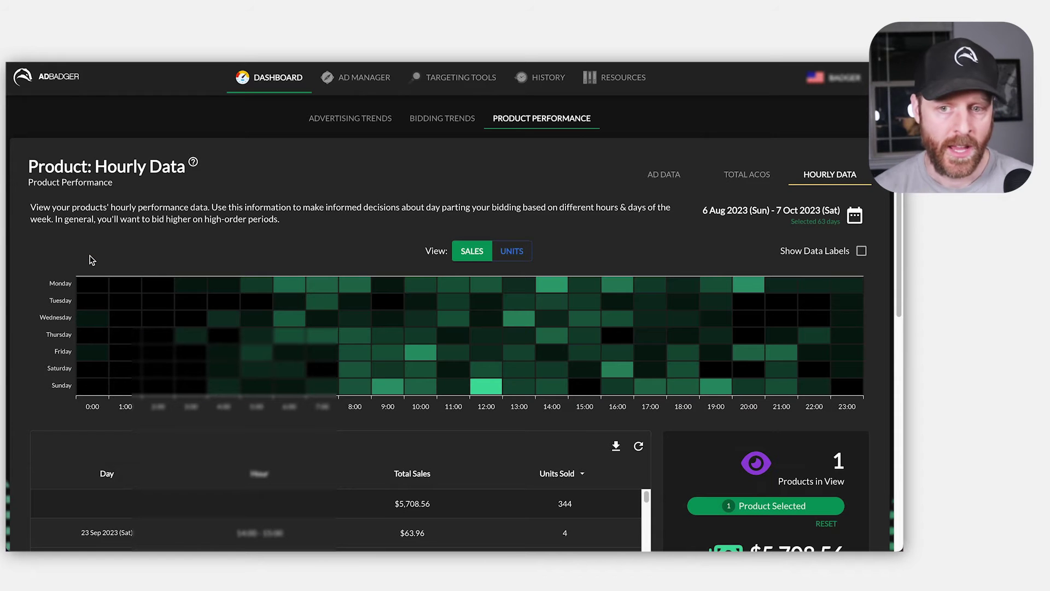
click(855, 217)
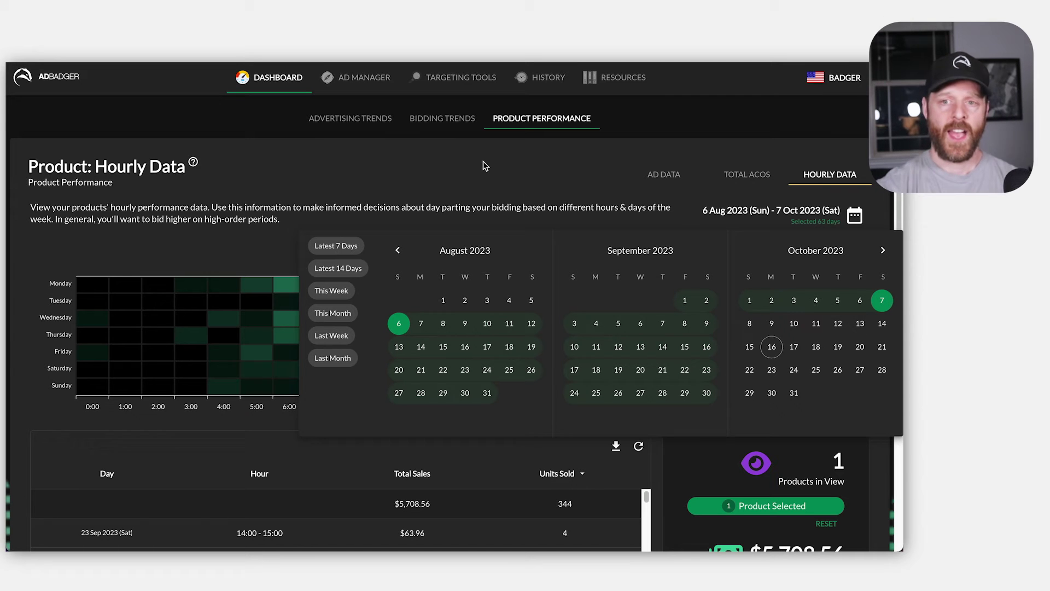
click(832, 187)
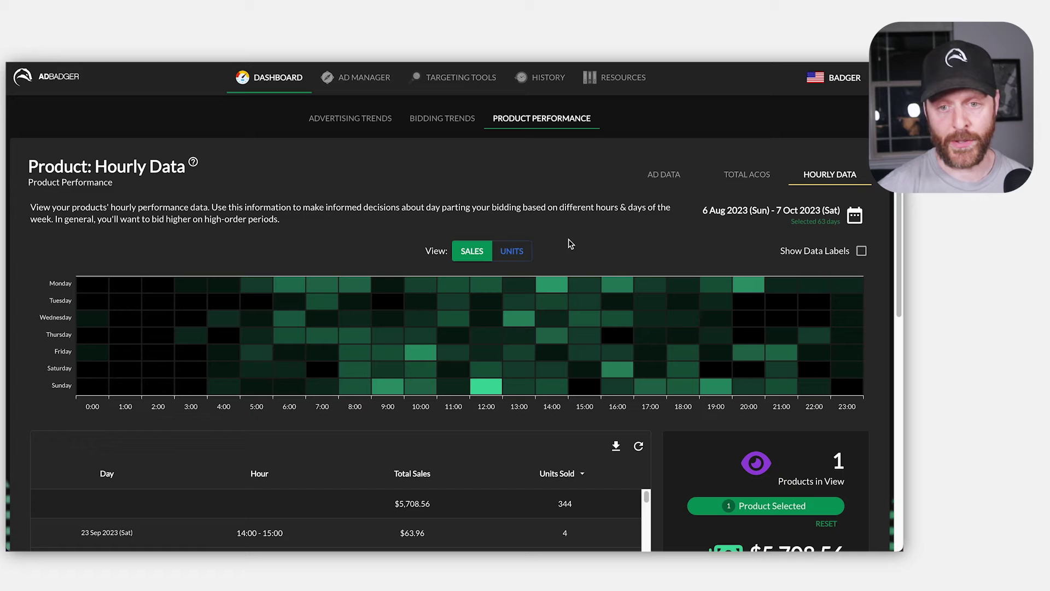
click(522, 253)
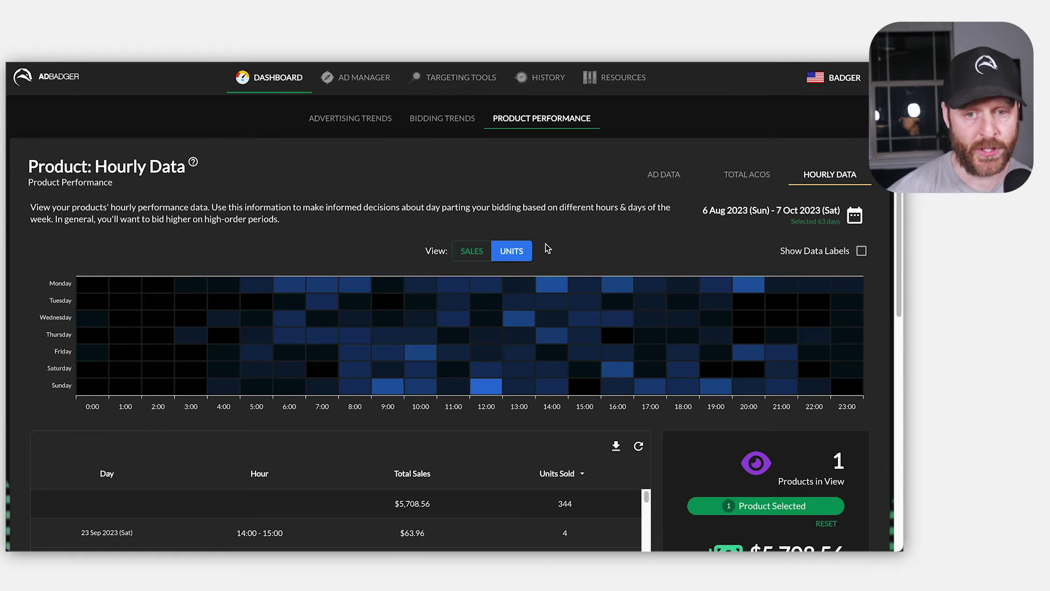
click(473, 251)
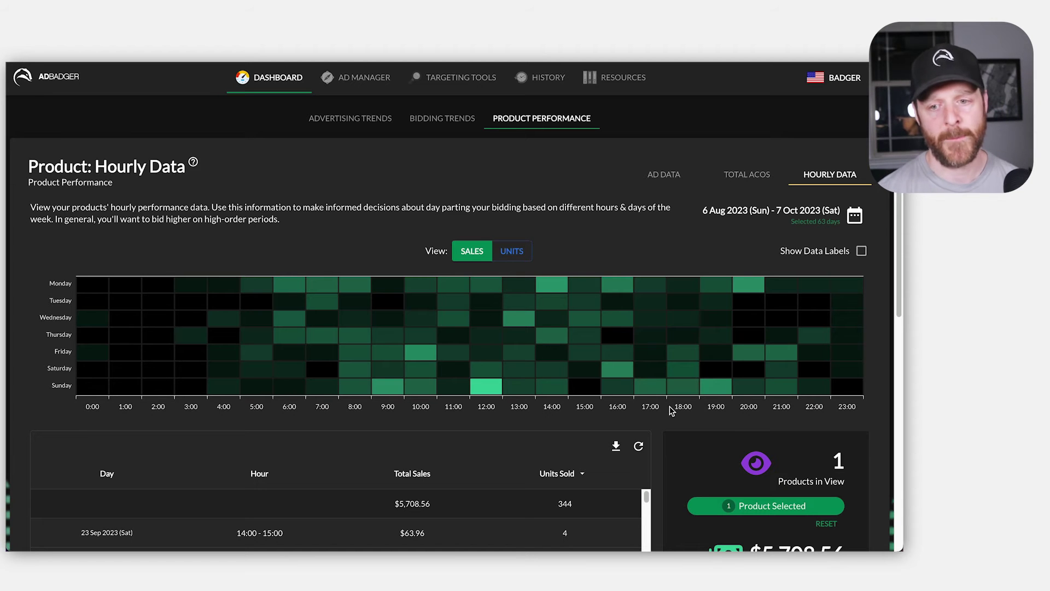
From the Total ACOS table, select the first four products and view their hourly data
click(755, 172)
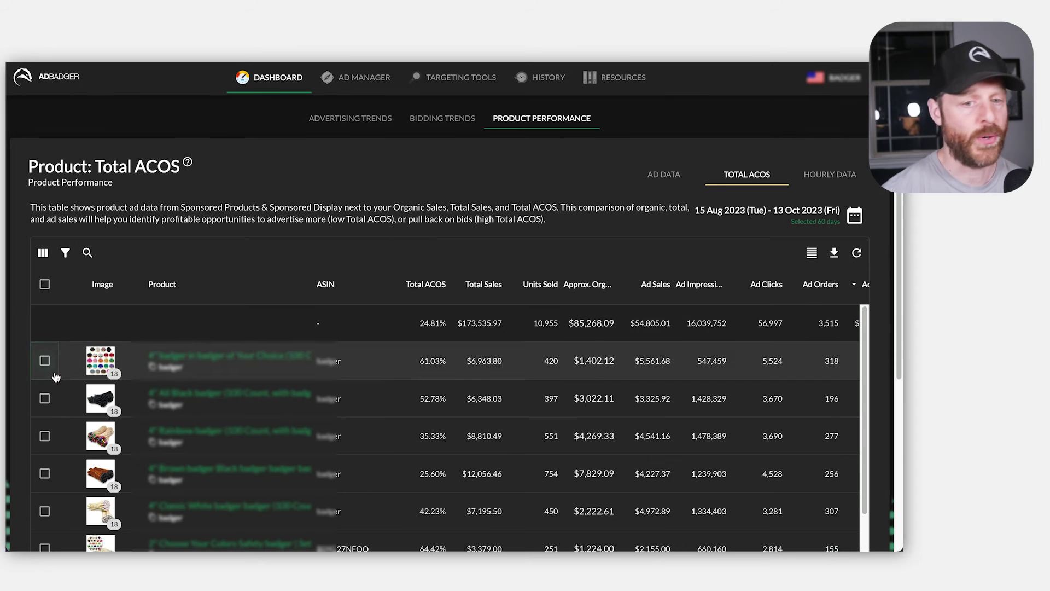
click(44, 360)
click(44, 398)
click(45, 435)
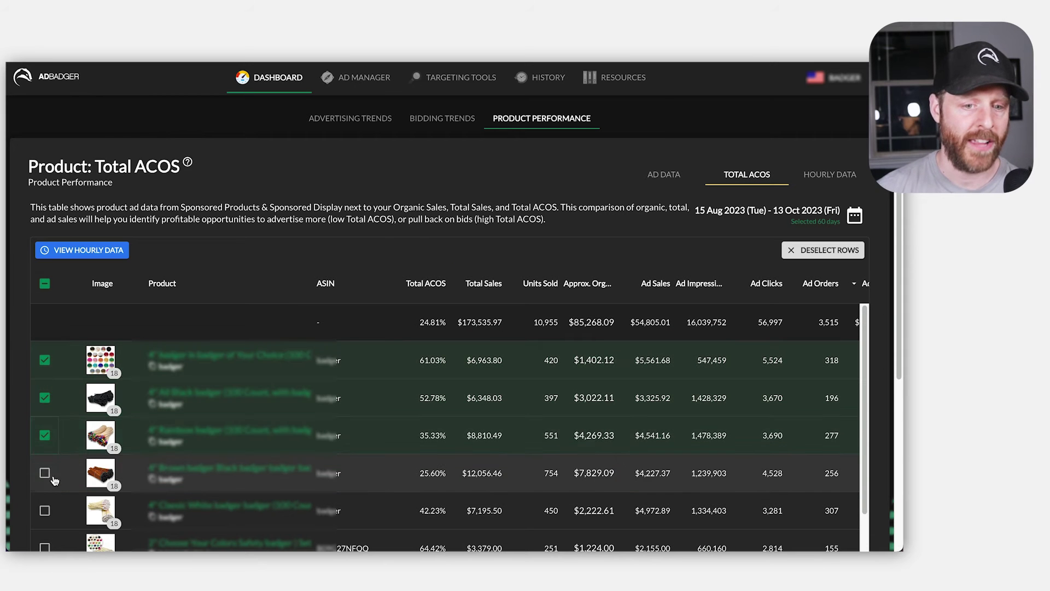
click(45, 473)
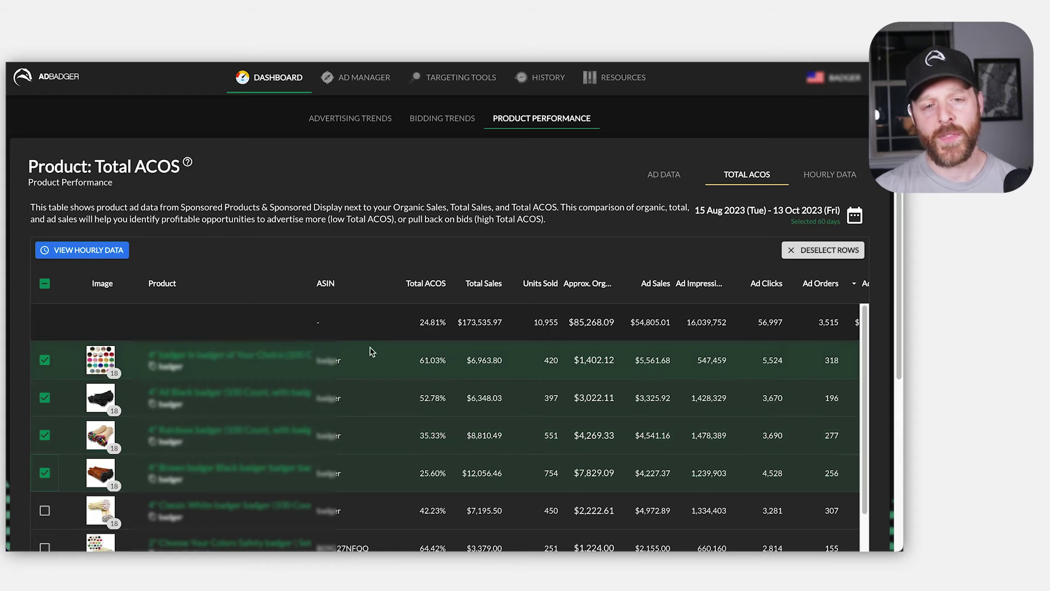
click(101, 250)
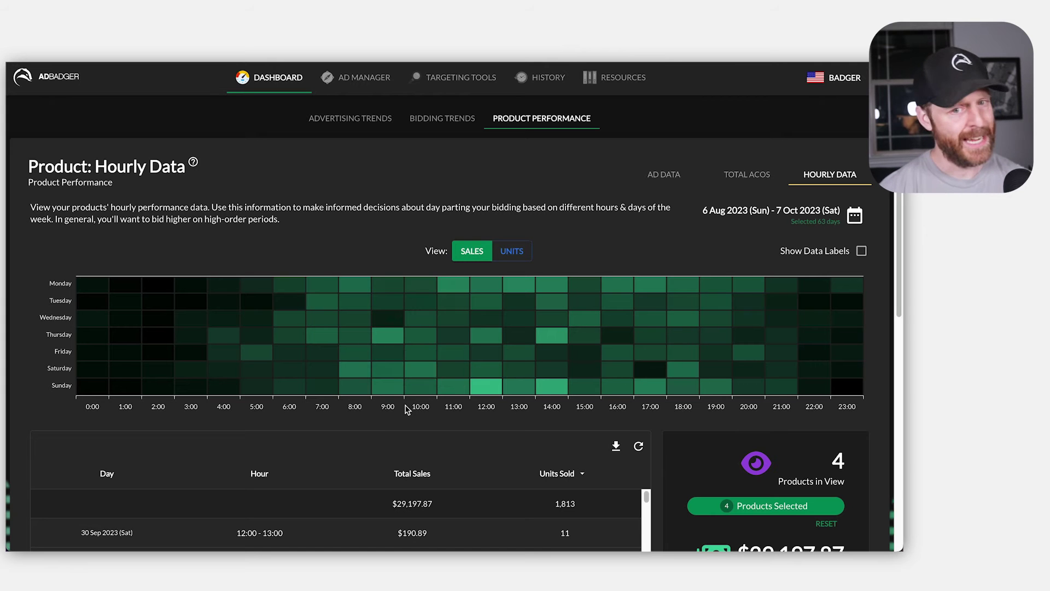
Show data labels on the four-product heat map, review it, and return to Total ACOS
click(814, 255)
scroll(817, 267, down, 1)
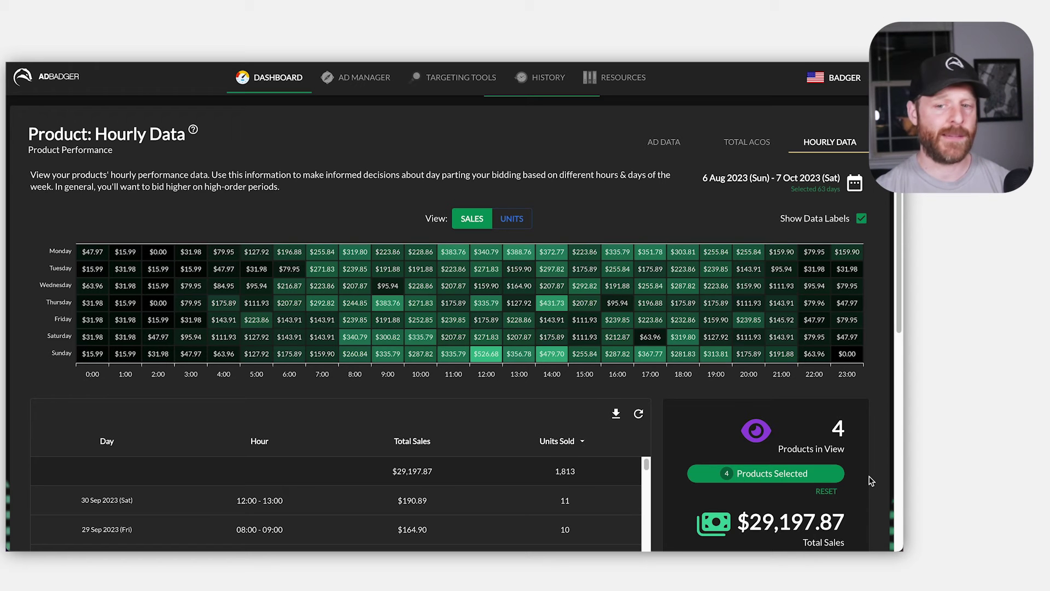
scroll(872, 481, down, 3)
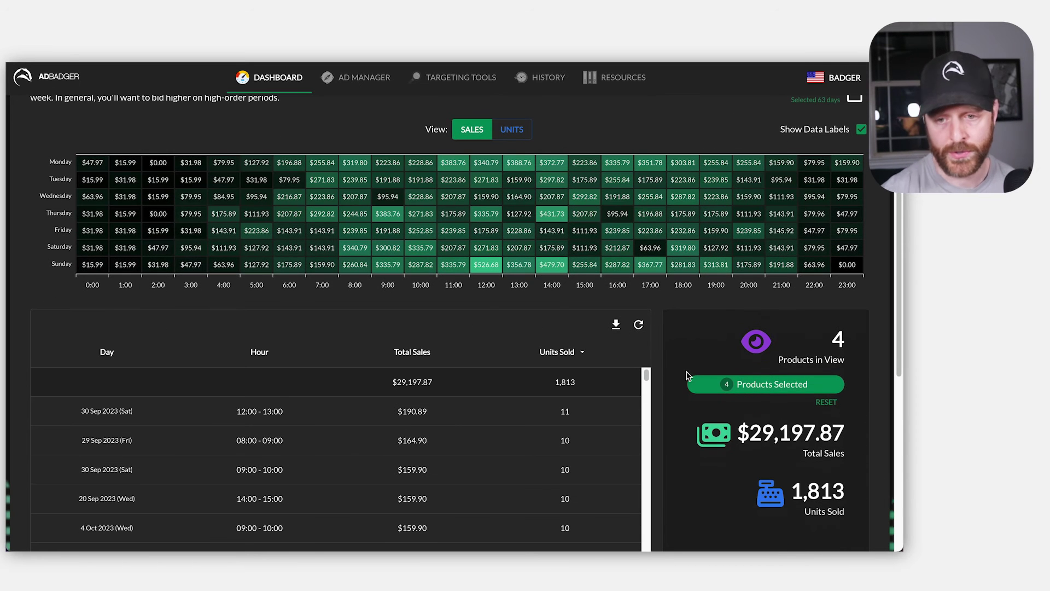
scroll(684, 145, up, 3)
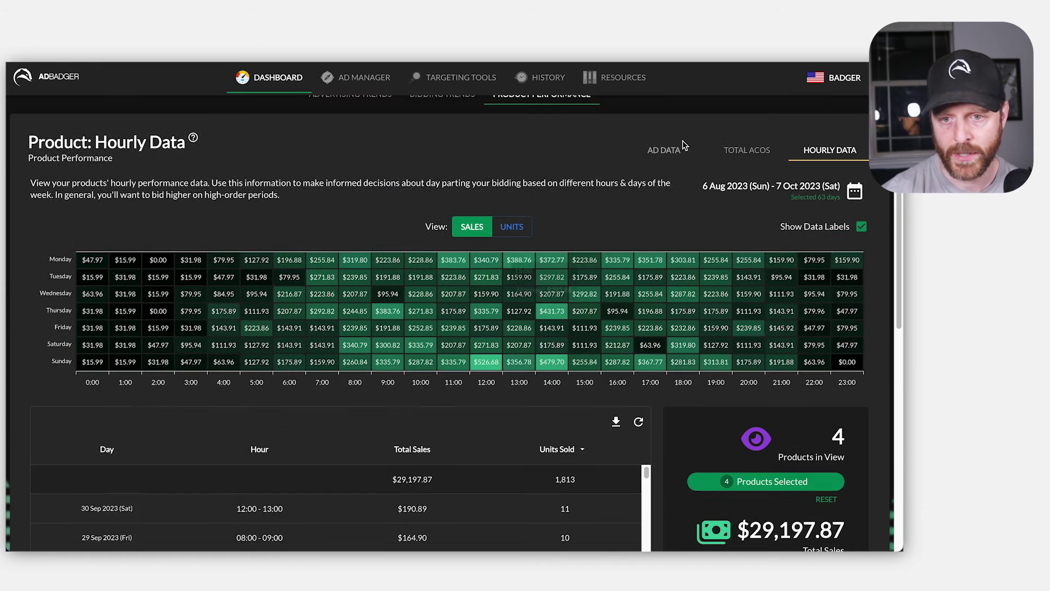
click(747, 174)
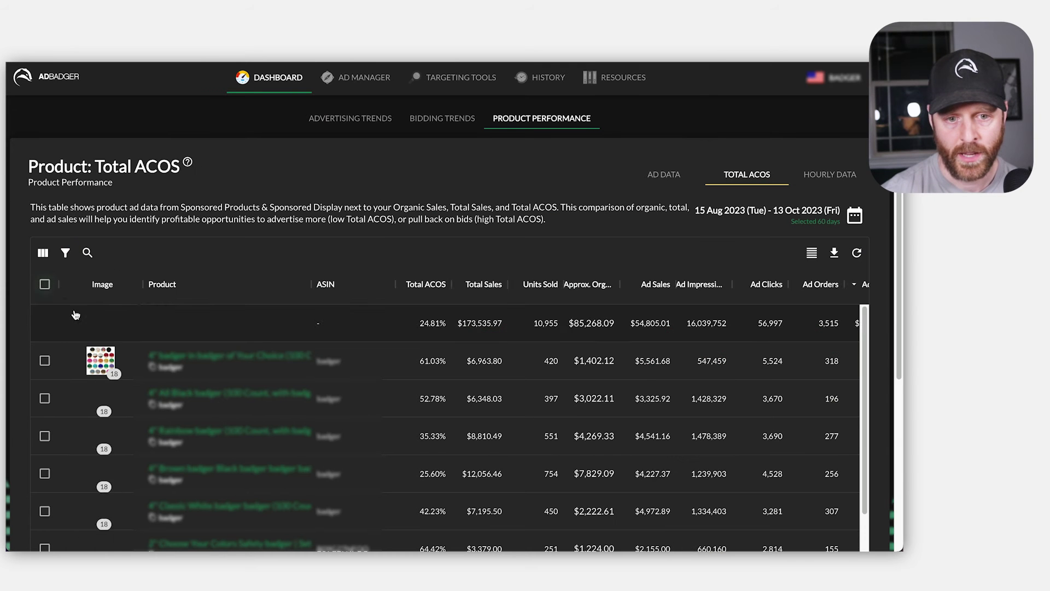
View the first product's hourly data, then return to the Total ACOS table
click(45, 360)
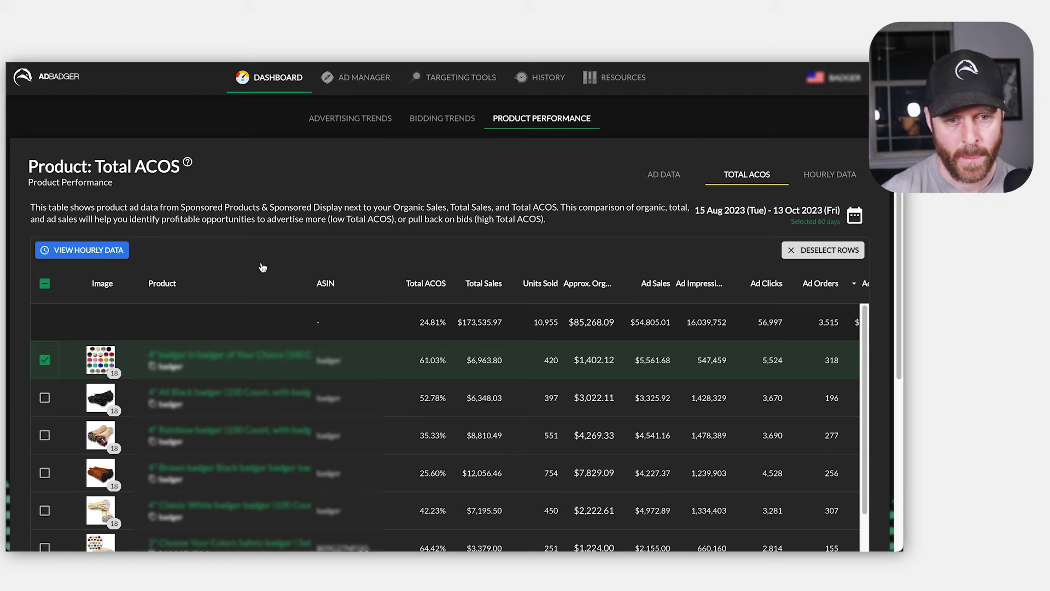
click(83, 250)
scroll(843, 324, down, 5)
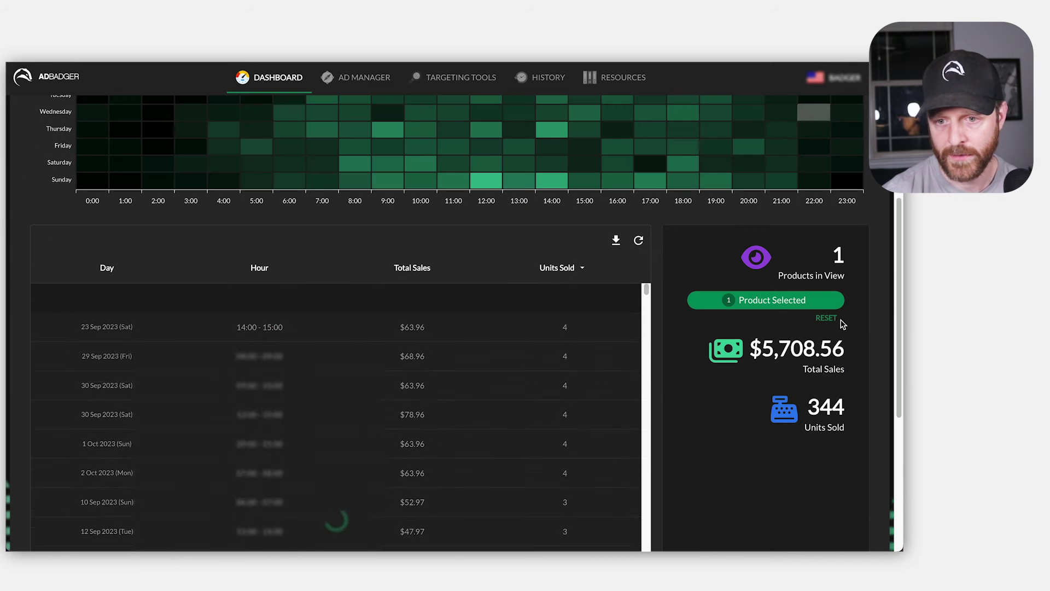
scroll(281, 199, up, 5)
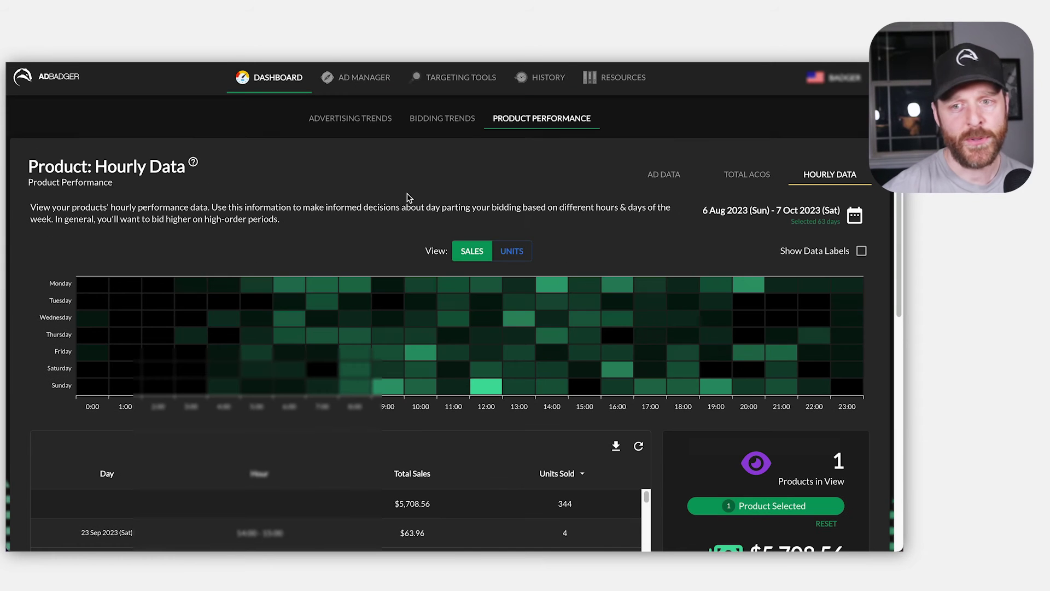
click(747, 174)
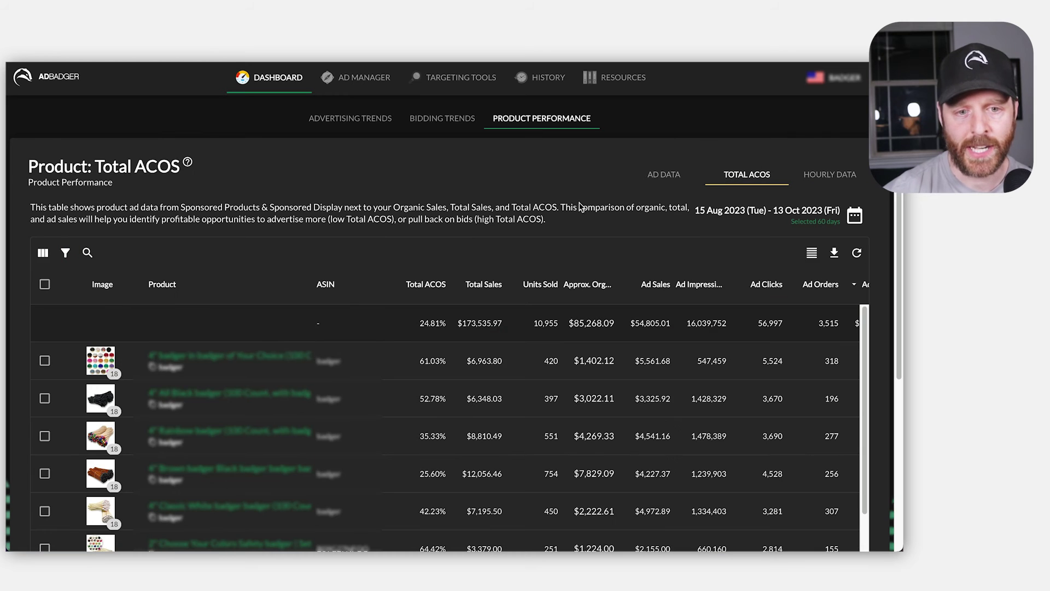
Select the first three products, view their hourly data, and show dollar labels
click(45, 361)
click(45, 398)
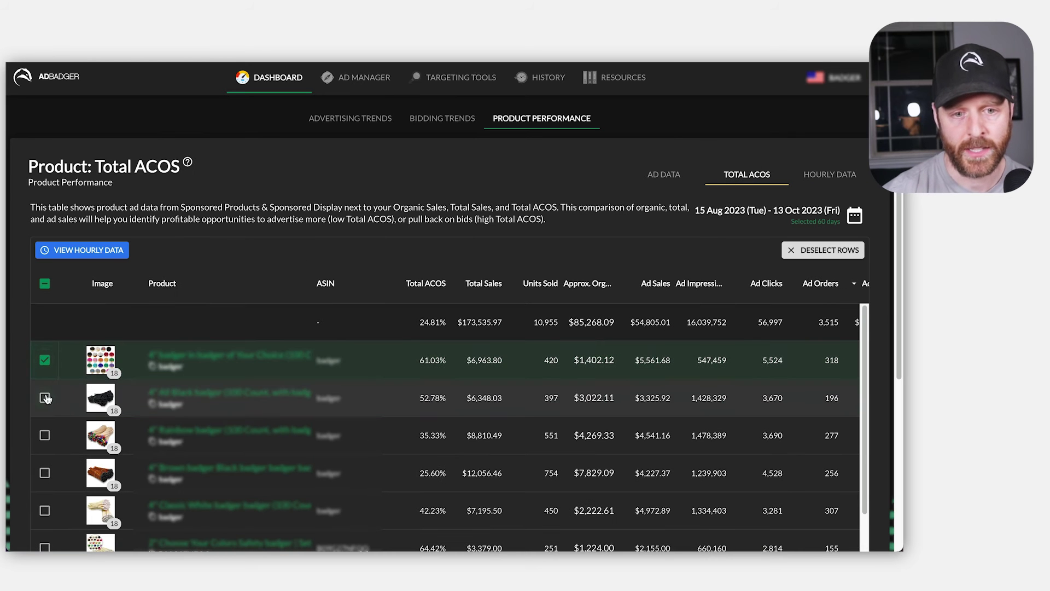
click(45, 435)
click(82, 250)
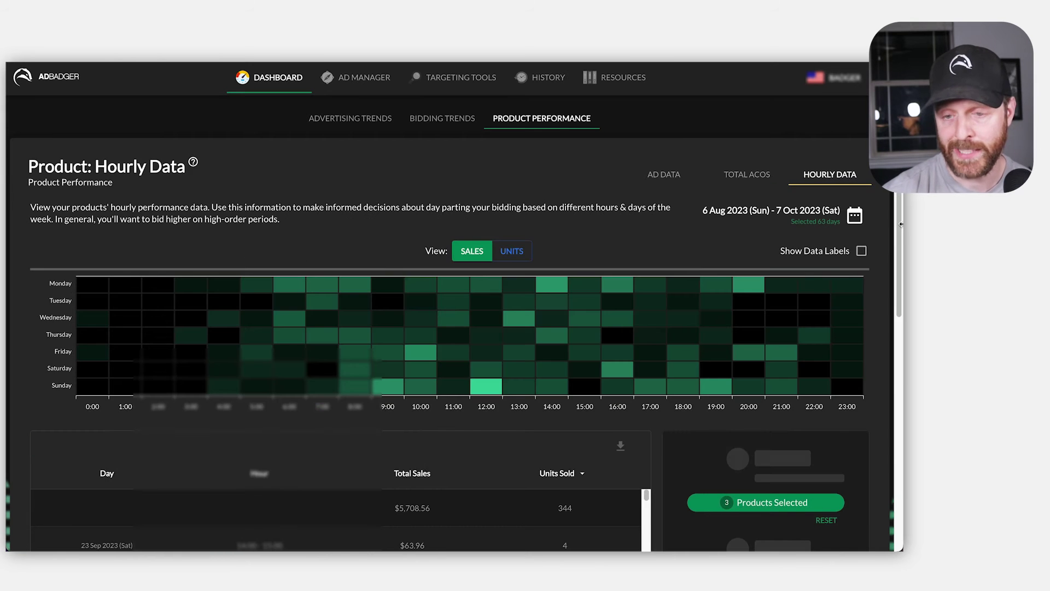
click(862, 251)
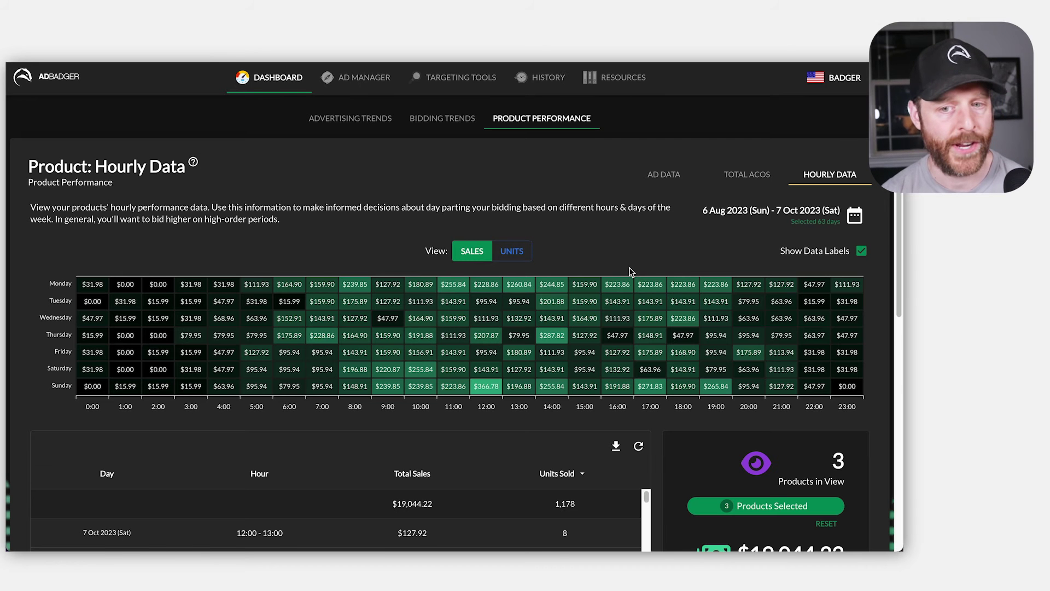
Scroll to the bottom of the hourly sales table and keep Page Size at 500
scroll(695, 396, down, 4)
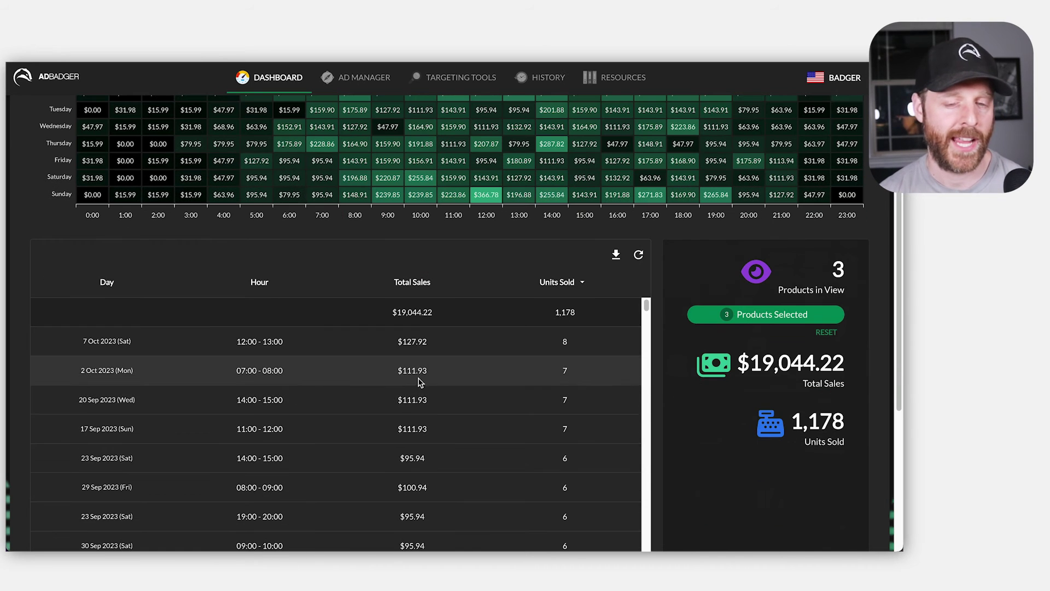
scroll(272, 404, down, 10)
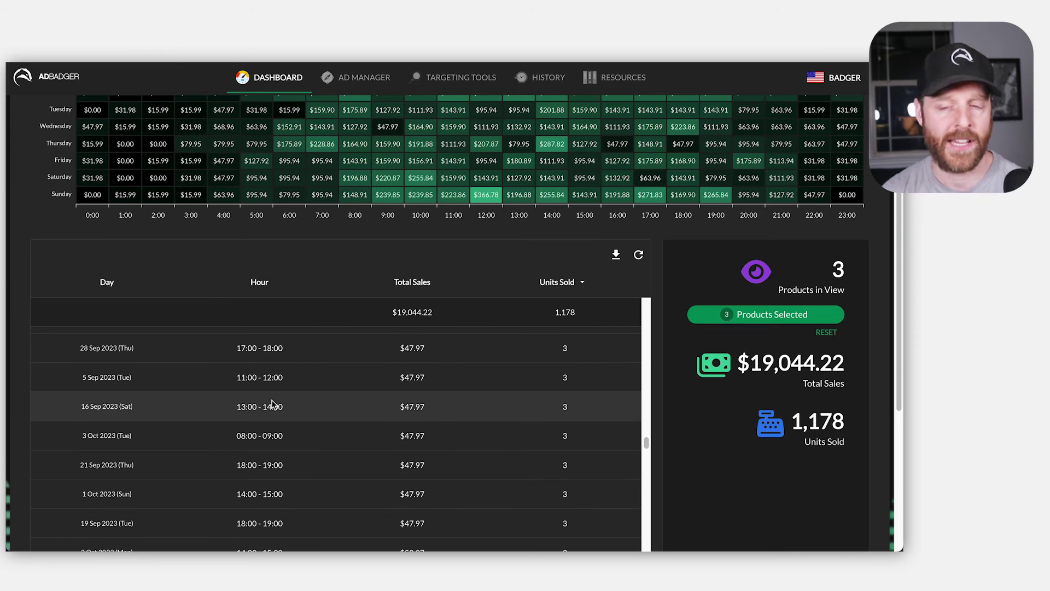
scroll(272, 401, down, 5)
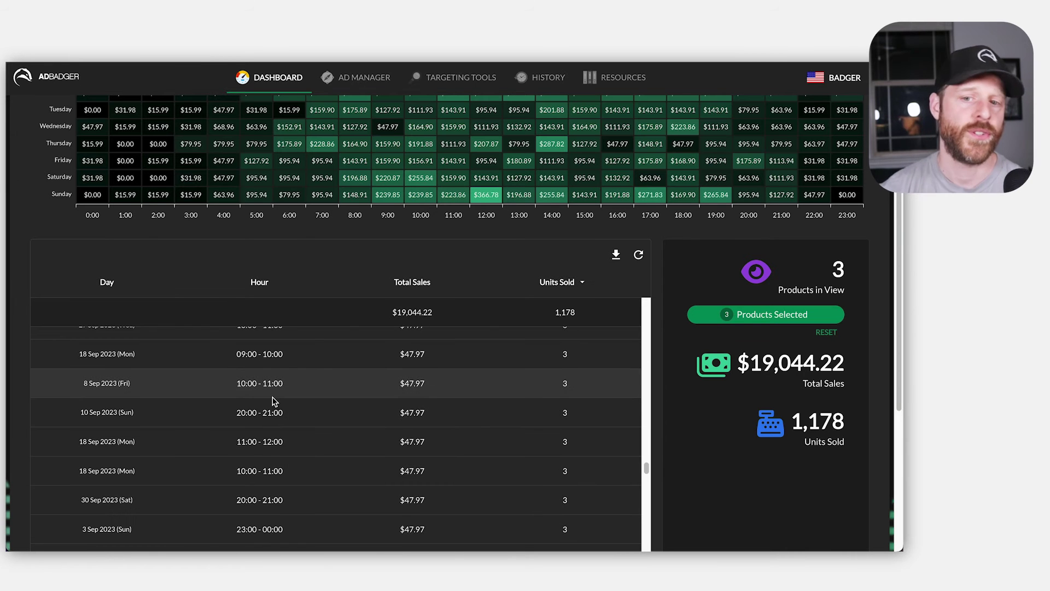
scroll(272, 403, down, 5)
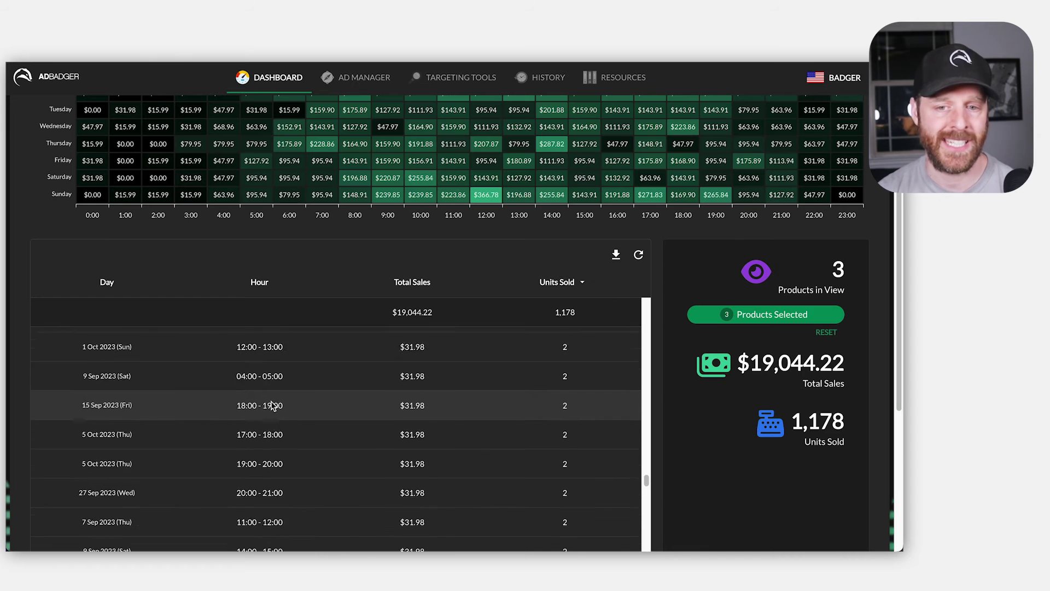
scroll(274, 403, down, 5)
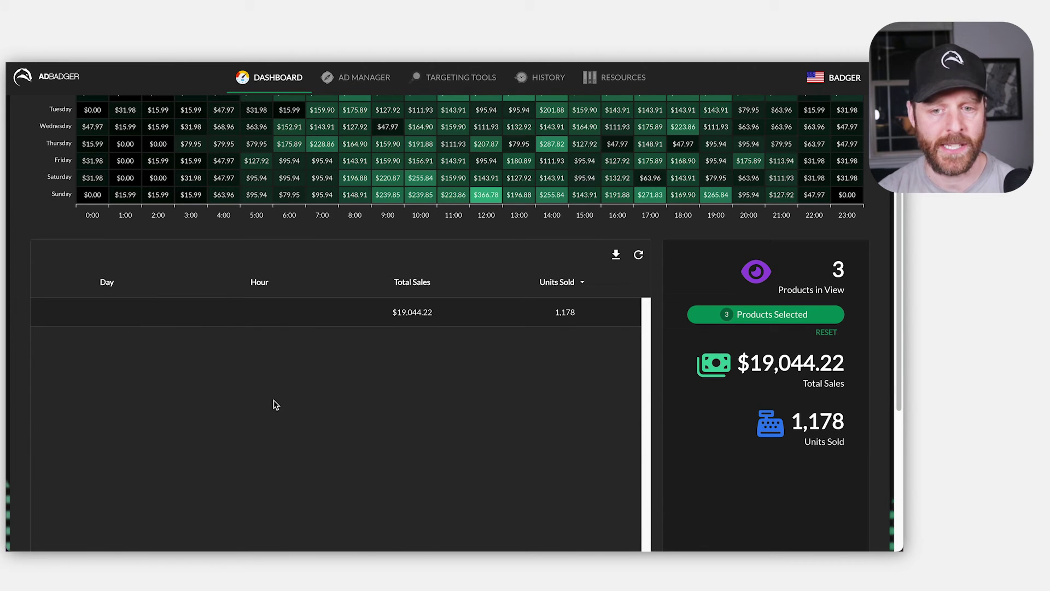
scroll(492, 457, down, 5)
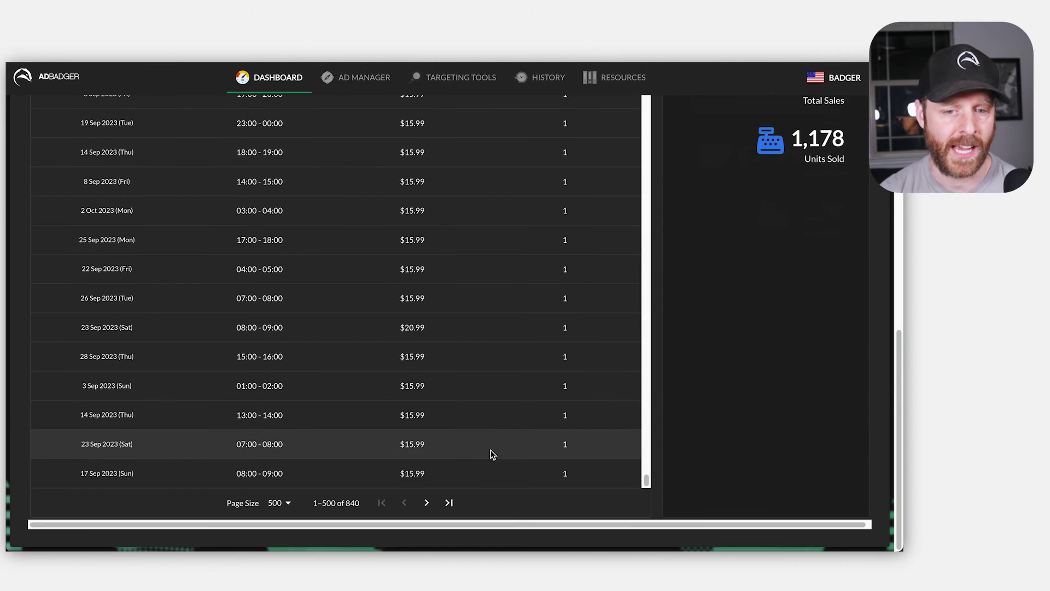
click(287, 503)
click(277, 525)
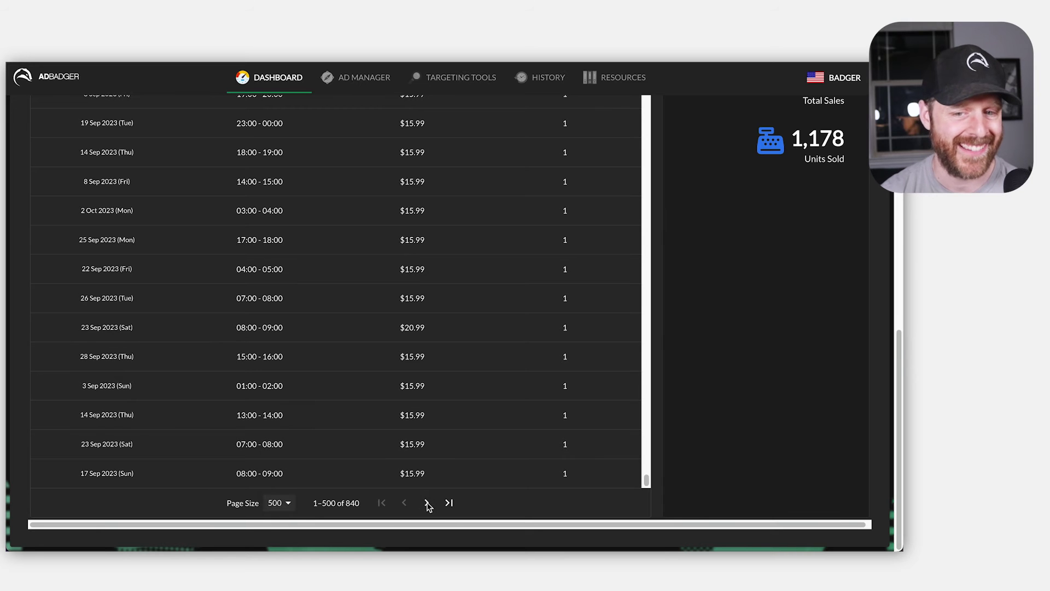
Go to the table's second page showing rows 501–840 of 840
click(428, 504)
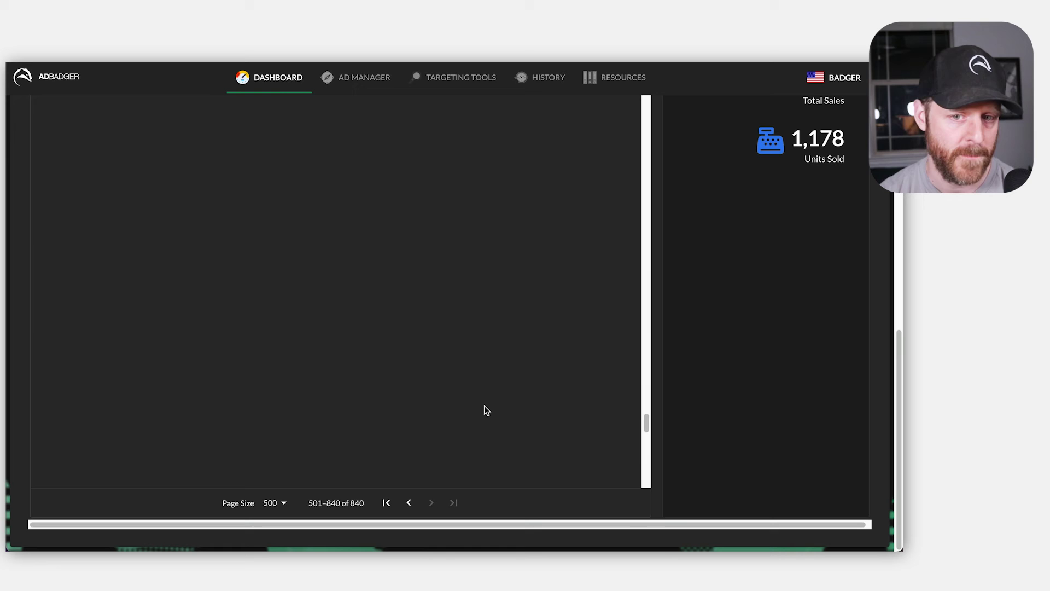
scroll(487, 410, down, 5)
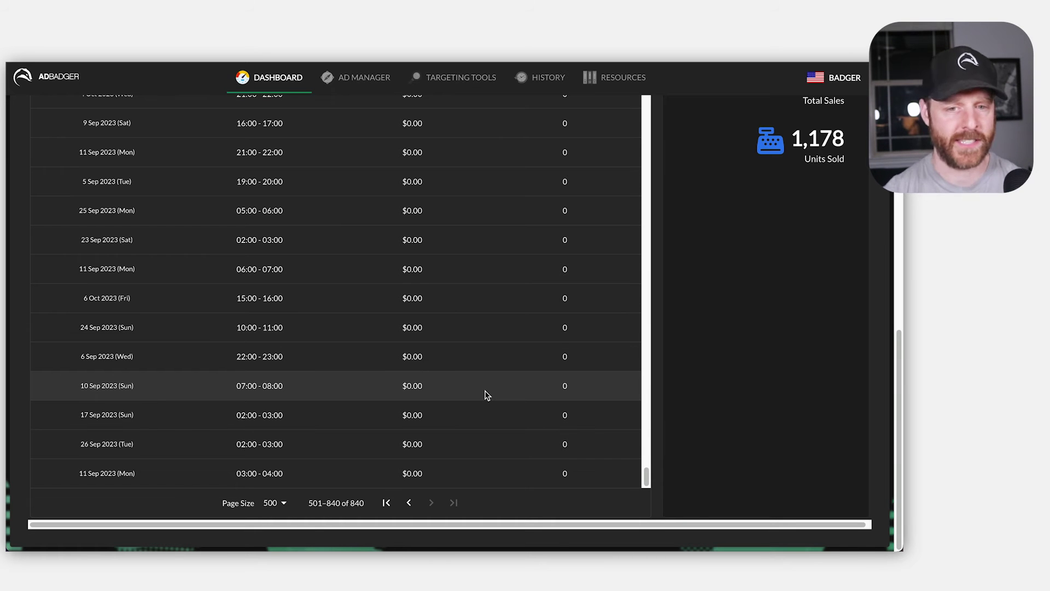
scroll(487, 395, up, 10)
scroll(545, 432, up, 10)
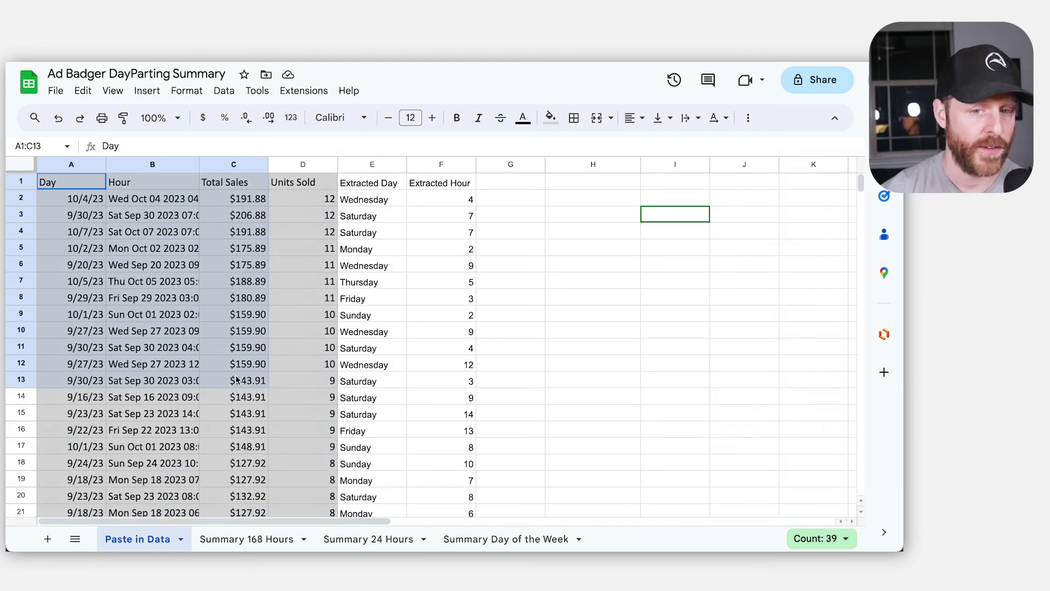
Highlight the pasted data in columns A–D and review the Day, Hour, Total Sales and Units Sold headers
drag(260, 425, 323, 515)
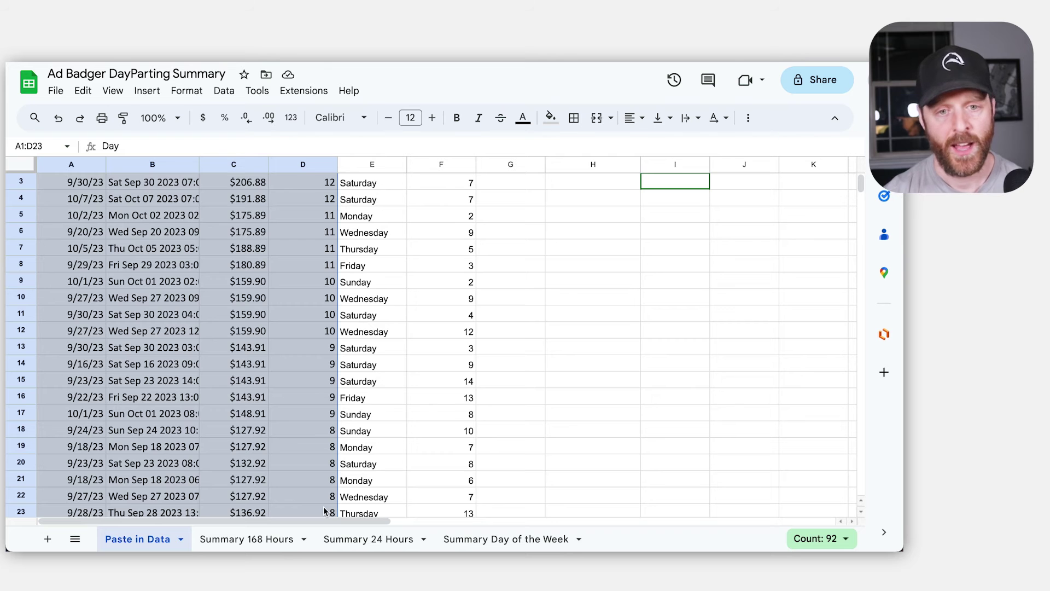
scroll(361, 426, up, 1)
click(47, 187)
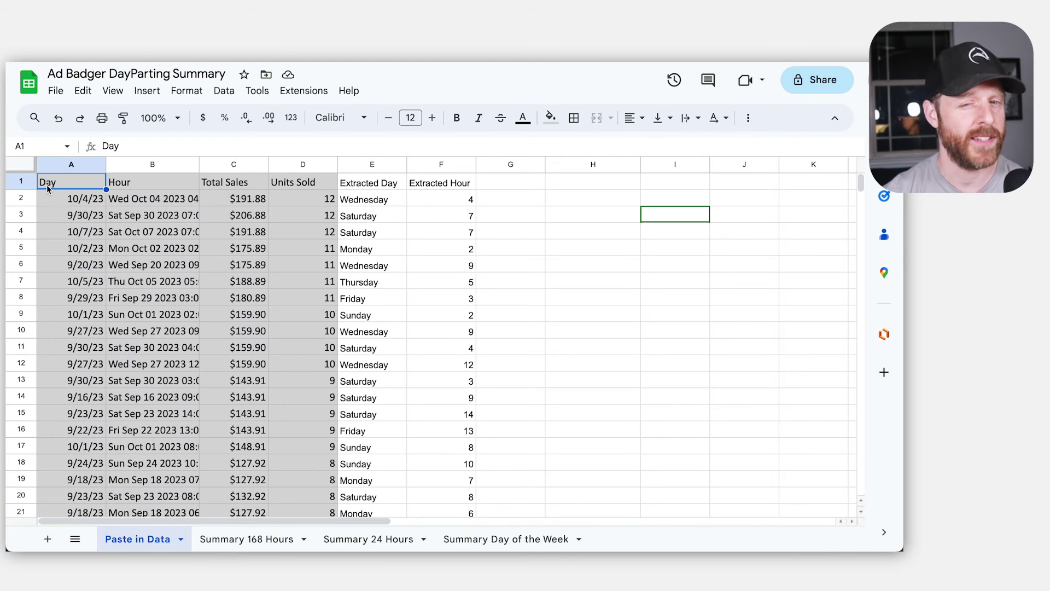
drag(48, 188, 281, 440)
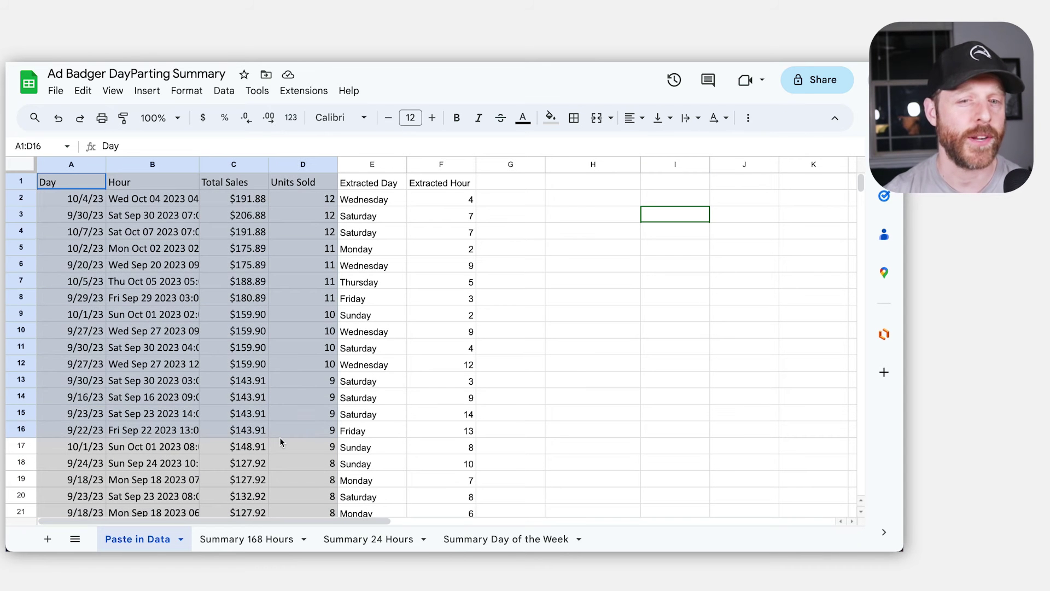
click(98, 197)
click(195, 186)
click(243, 186)
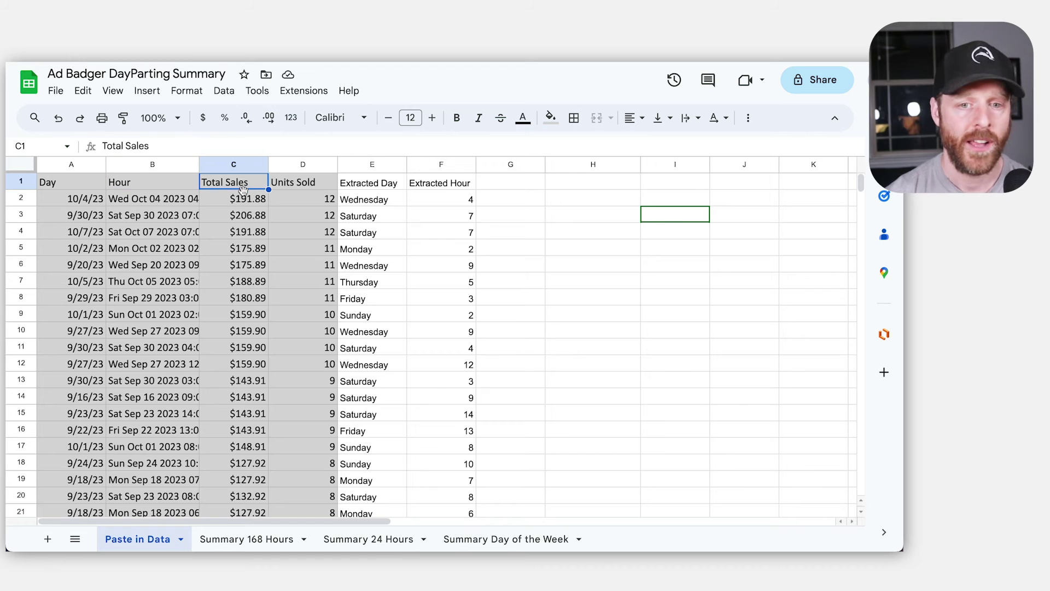
click(283, 186)
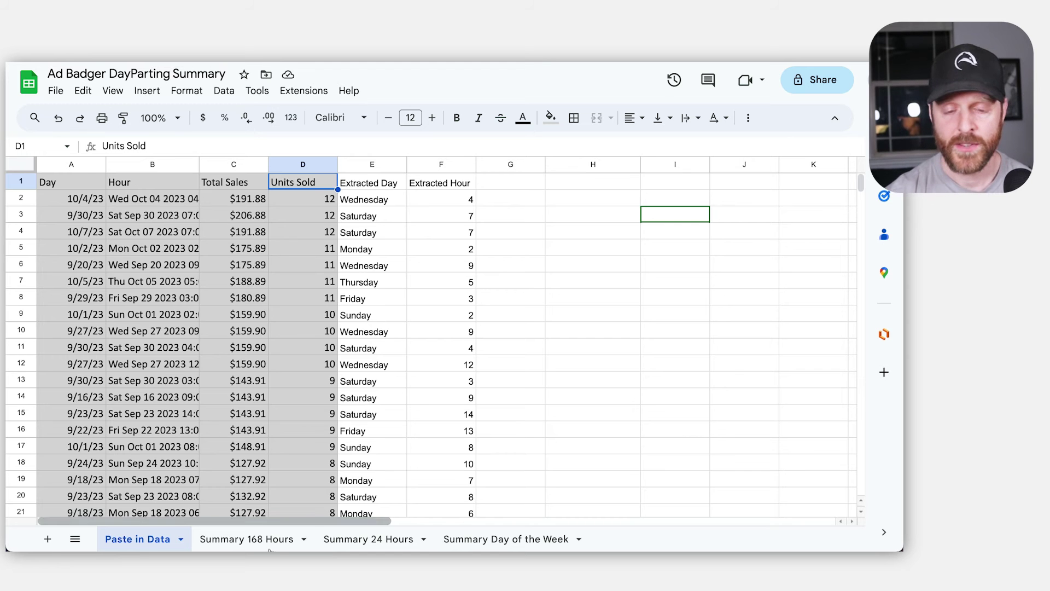
On Summary Day of the Week, widen column A and bold the Day of the Week header
click(492, 541)
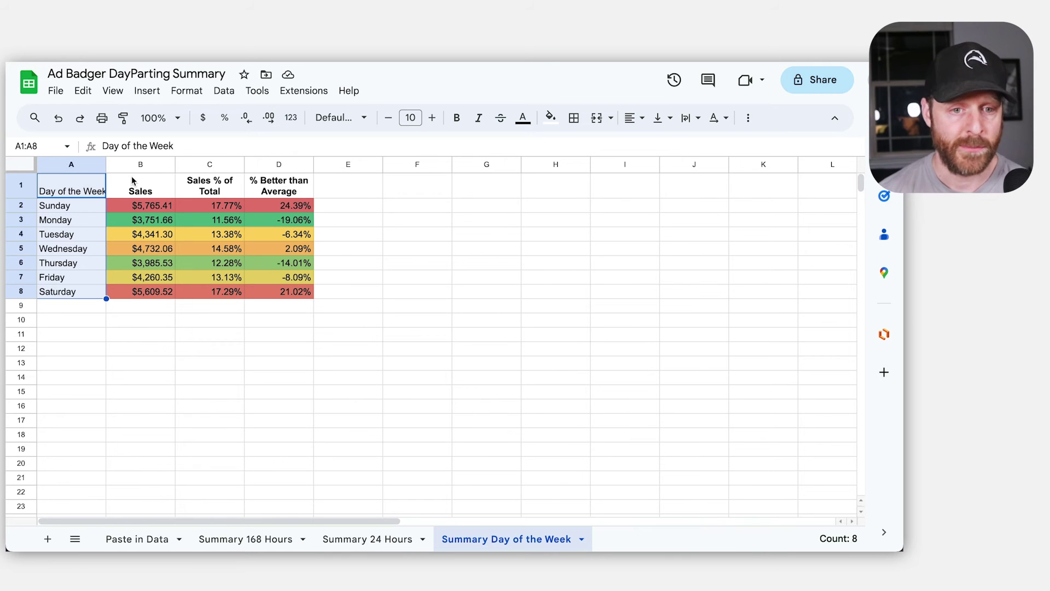
drag(106, 164, 146, 291)
click(104, 193)
key(ctrl+b)
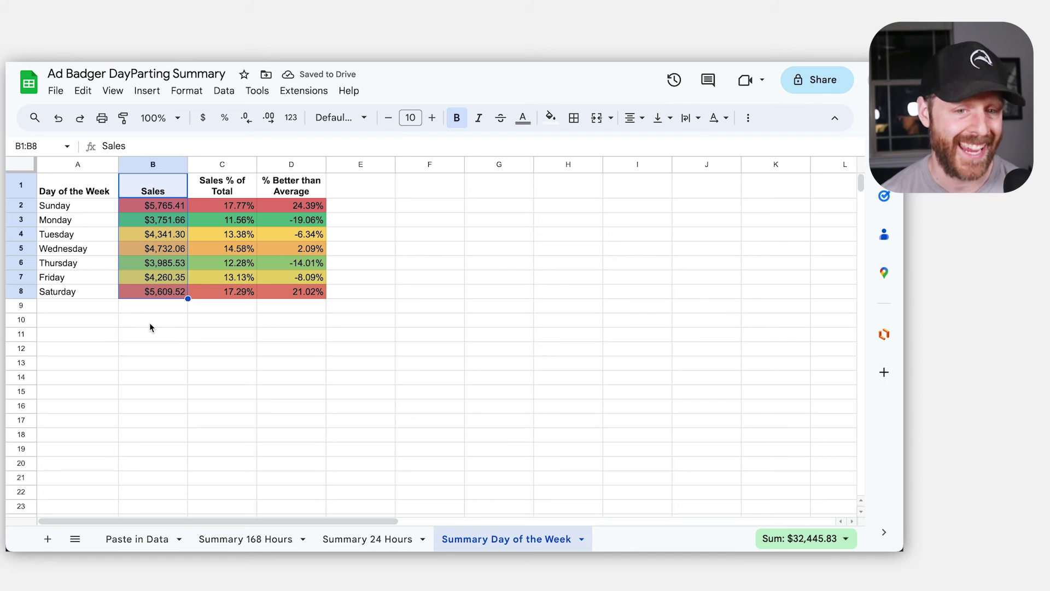
Inspect the daily SUMIF sales formulas in B2:B8 and the Sales % of Total formula
click(129, 248)
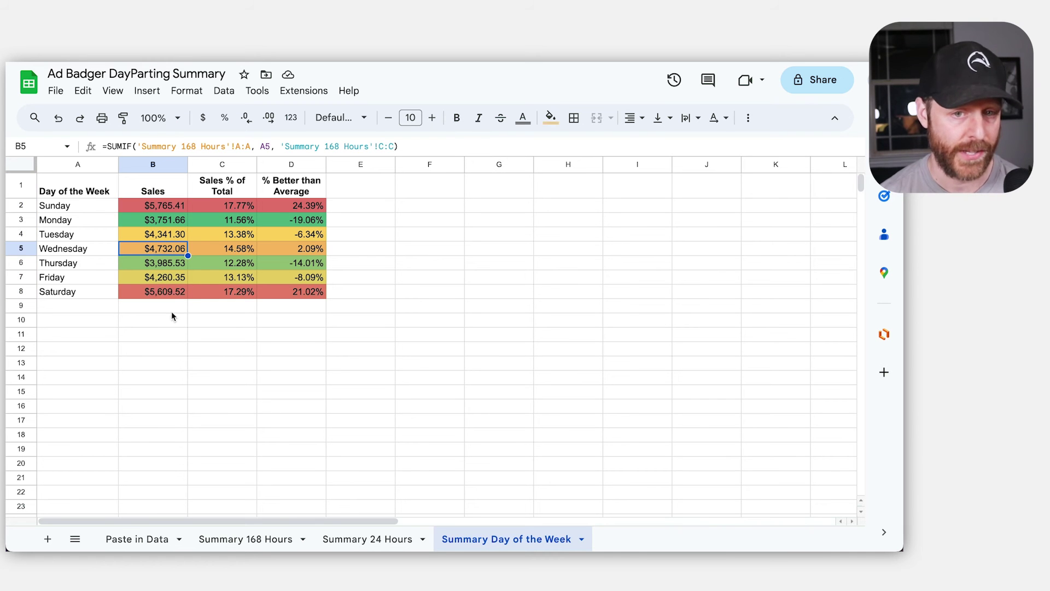
click(169, 292)
drag(173, 212, 185, 291)
click(191, 320)
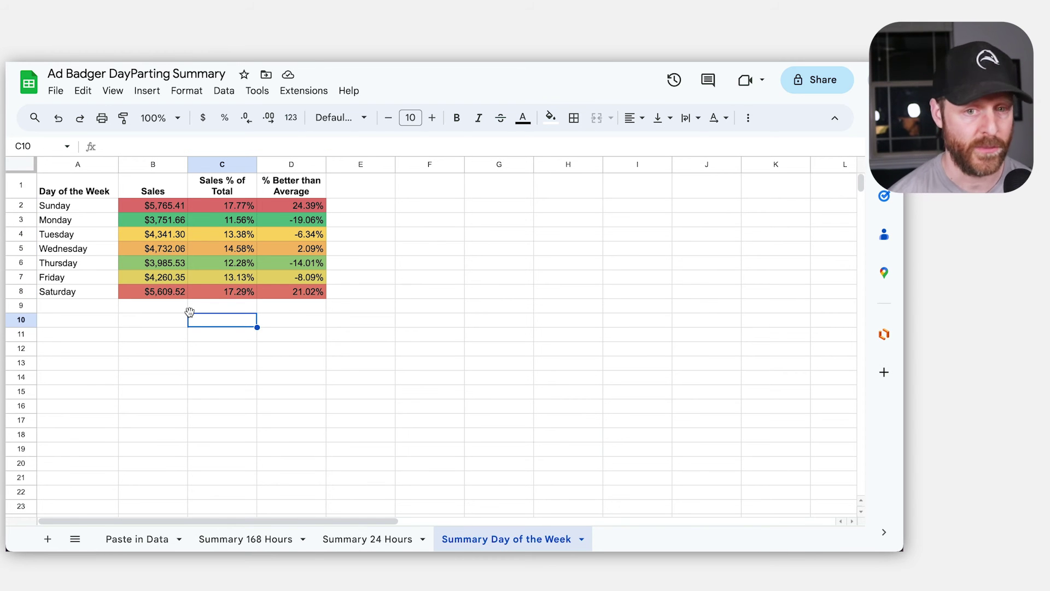
click(151, 204)
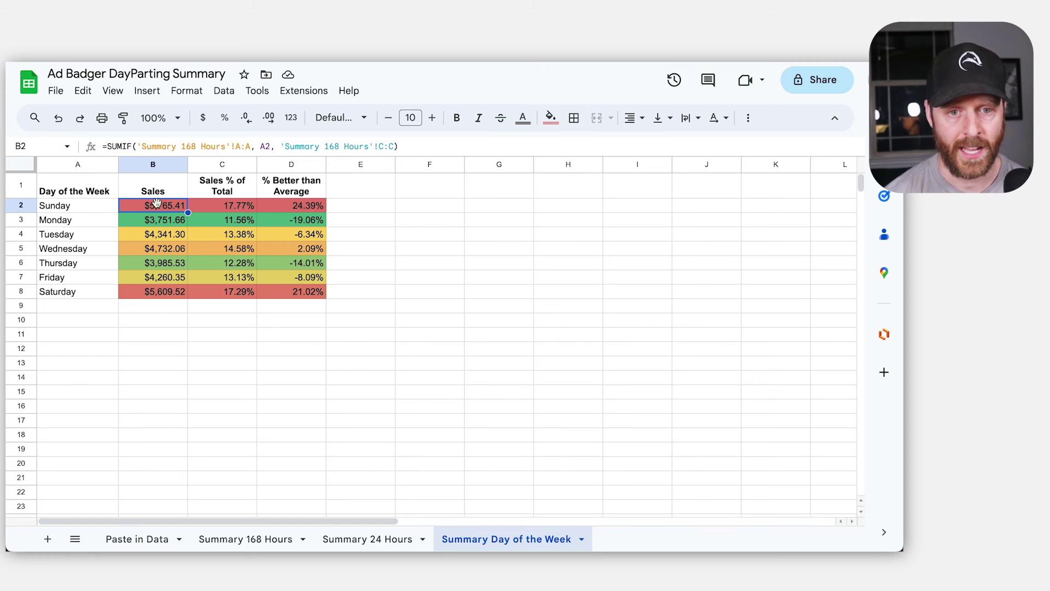
click(175, 294)
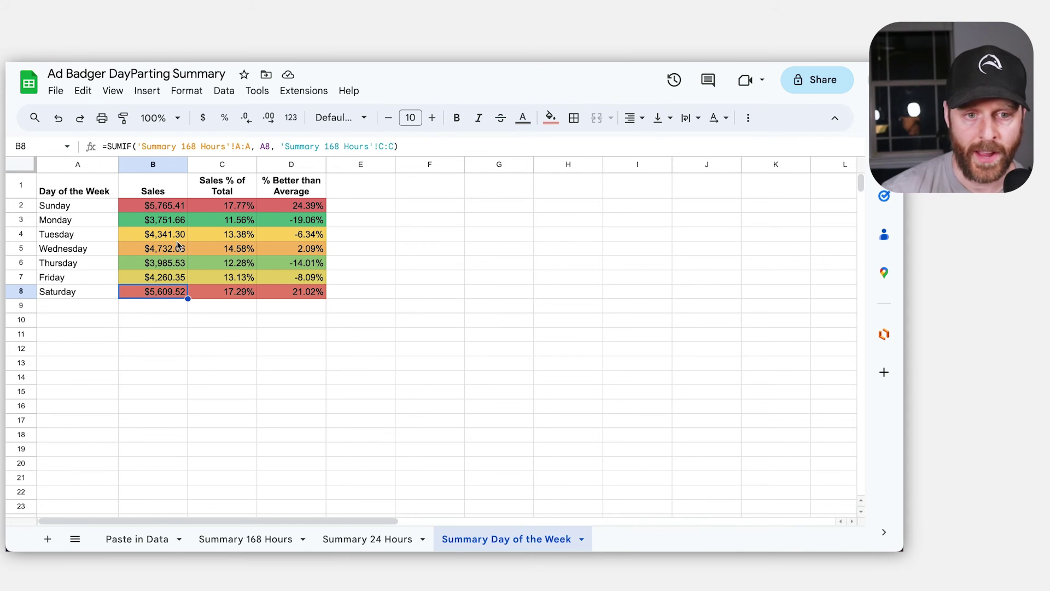
click(173, 225)
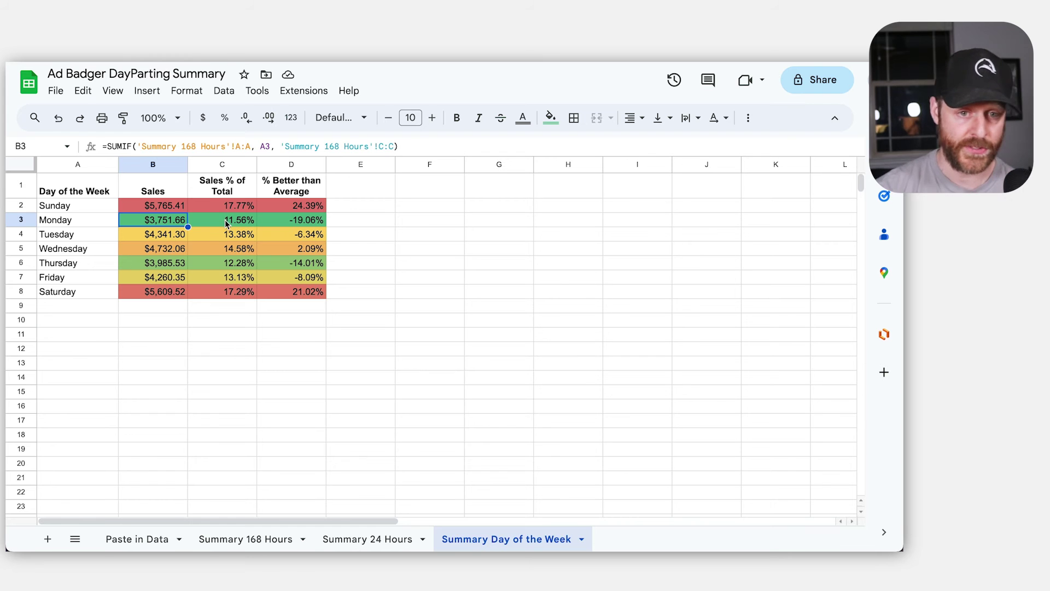
click(241, 211)
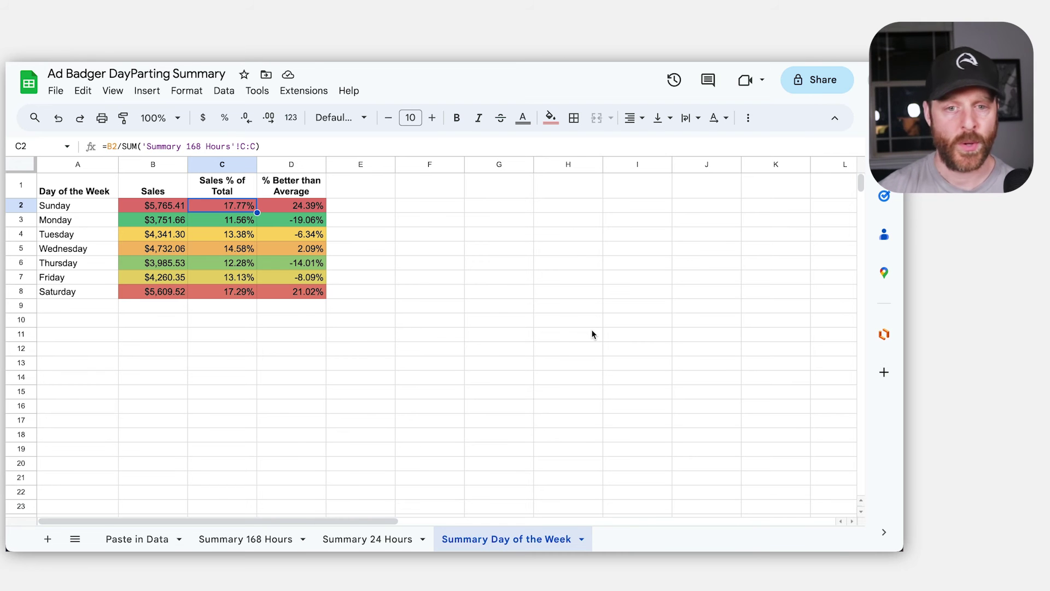
Inspect the % Better than Average formulas for Monday and Sunday
click(304, 225)
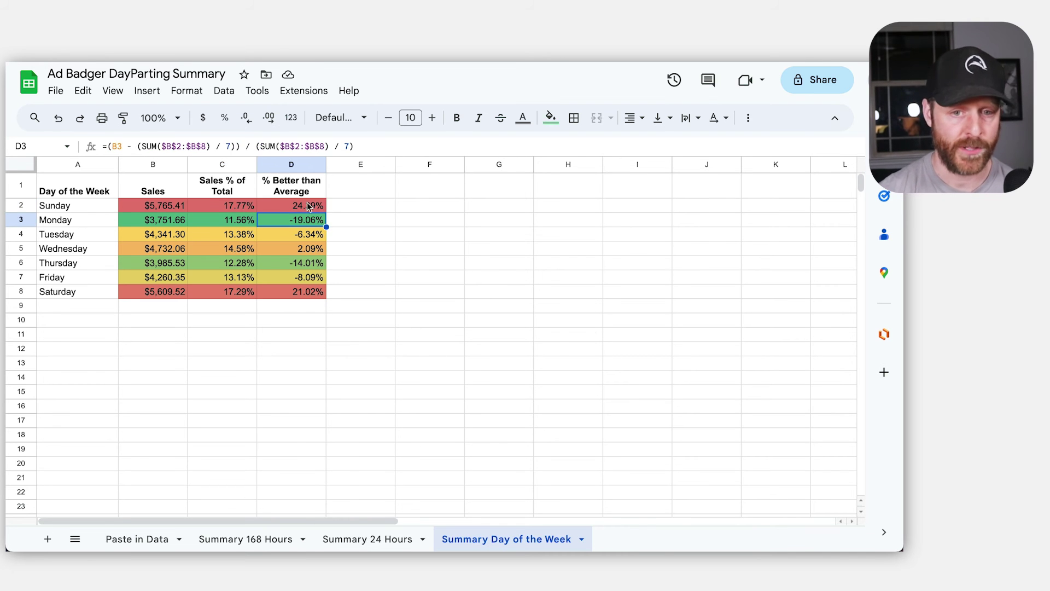
click(306, 206)
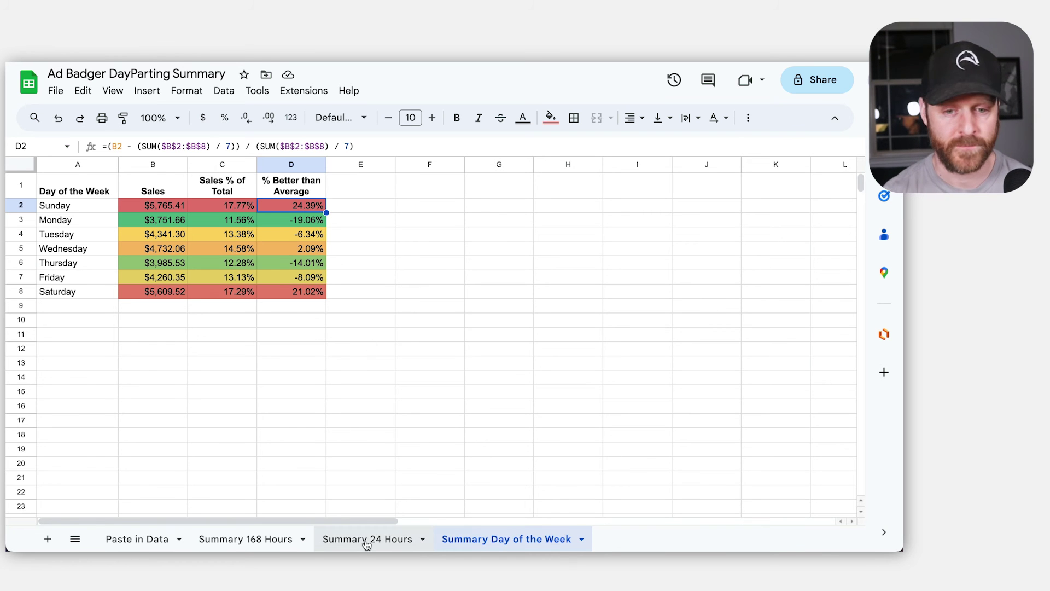
Switch to the Summary 24 Hours sheet and scroll through the hourly figures
click(411, 541)
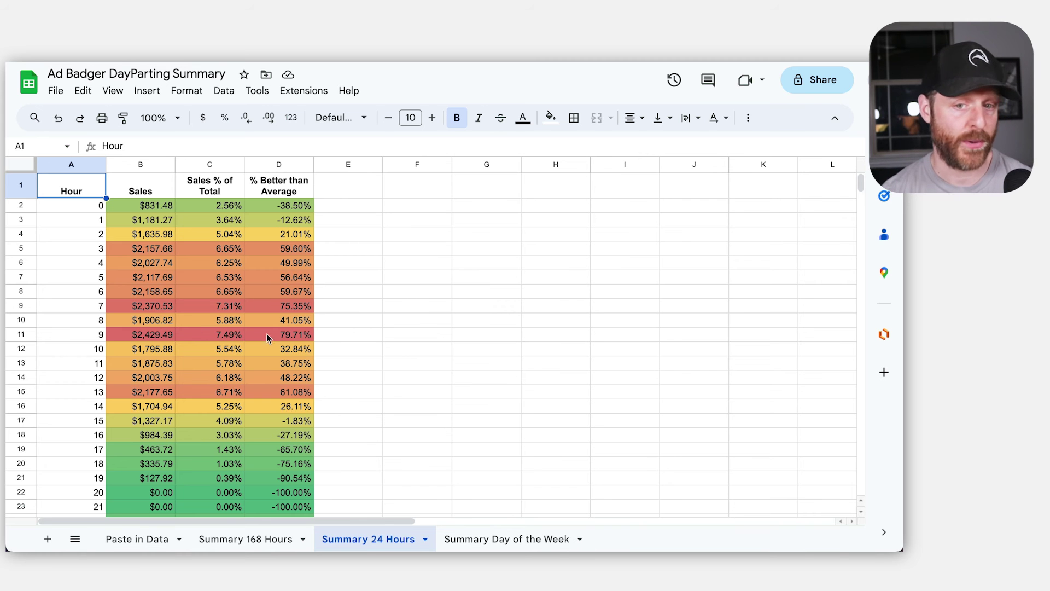
scroll(270, 337, down, 1)
scroll(329, 352, up, 2)
scroll(328, 353, down, 2)
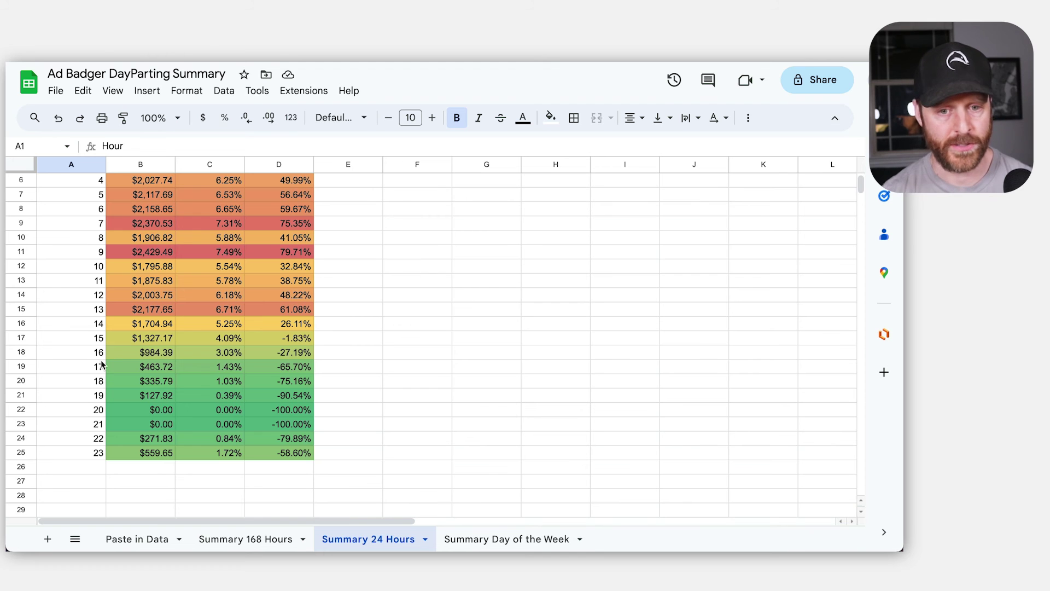
Select and compare the evening figures for hours 17 through 23
drag(97, 383, 298, 453)
drag(77, 366, 290, 465)
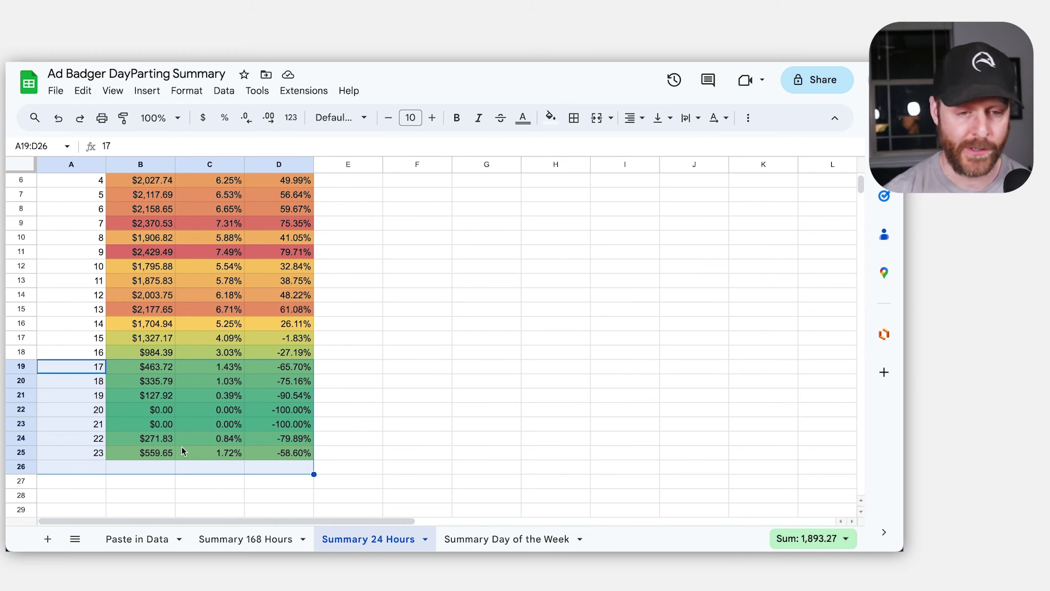
click(83, 373)
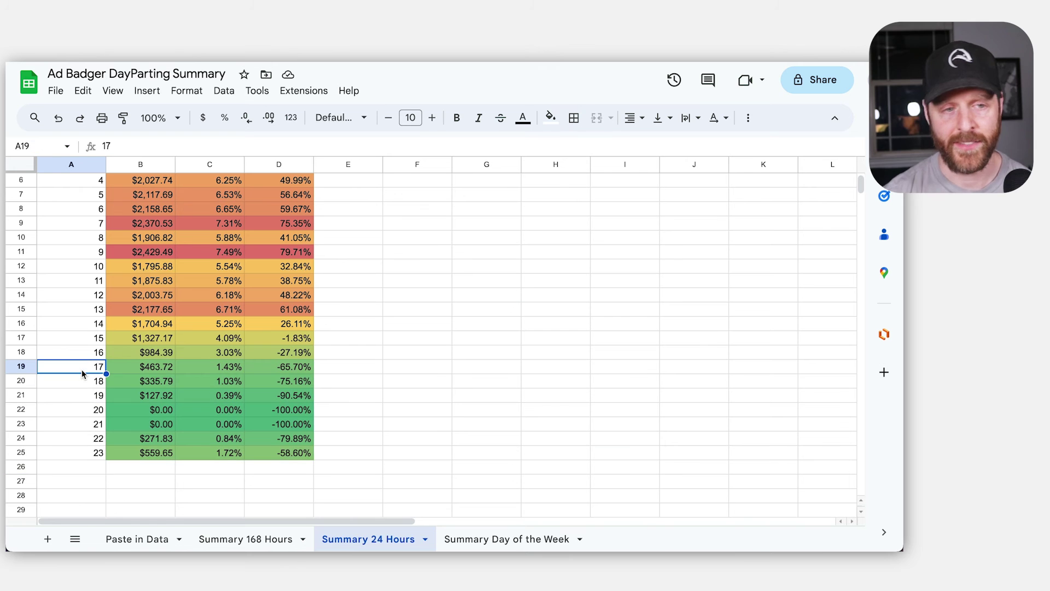
drag(83, 374, 295, 453)
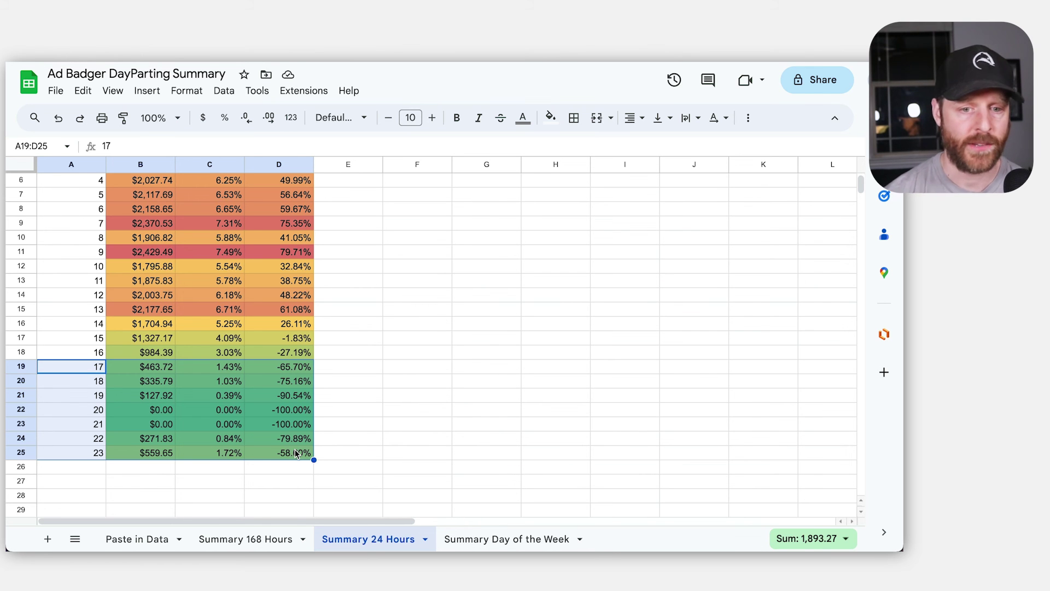
click(128, 397)
key(shift+Down)
key(shift+Down)
key(shift+Right)
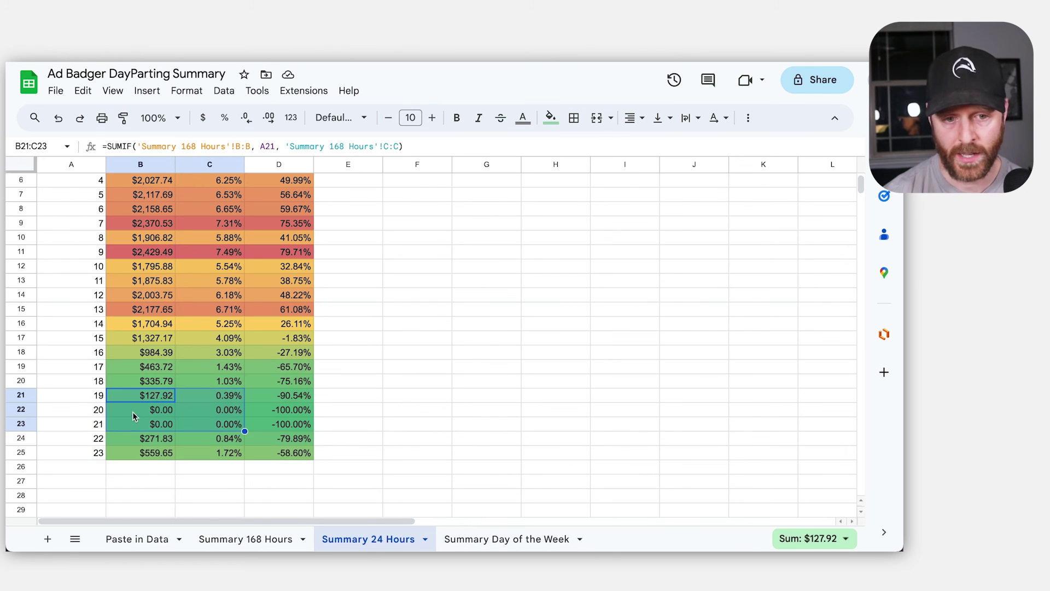
drag(133, 417, 137, 338)
click(332, 440)
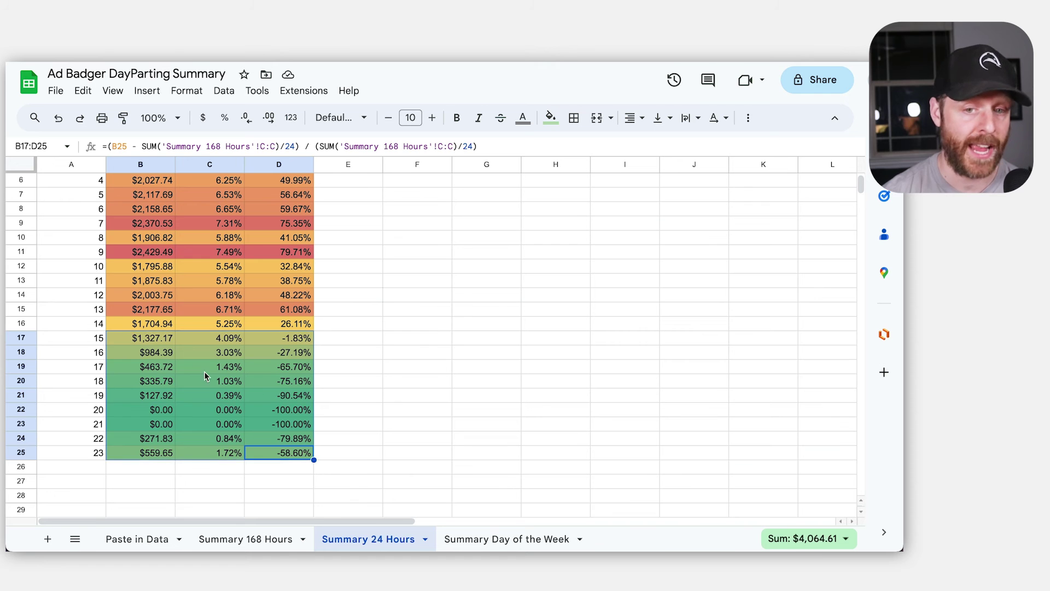
Inspect hour 9's SUMIF, share and % better than average formulas, then compare peak hours
scroll(205, 376, up, 2)
drag(303, 393, 124, 257)
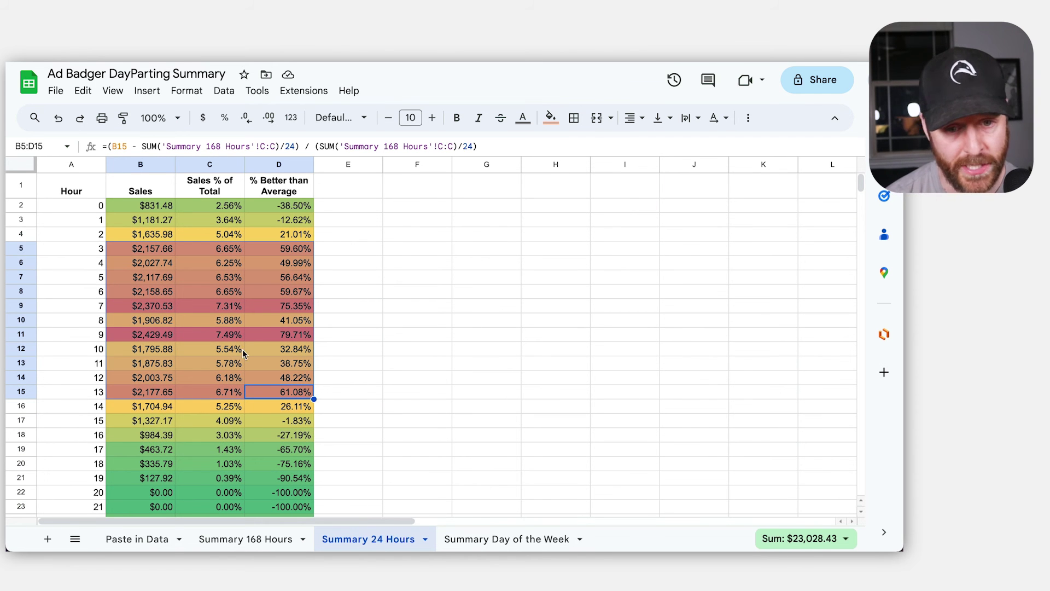
click(183, 334)
click(103, 337)
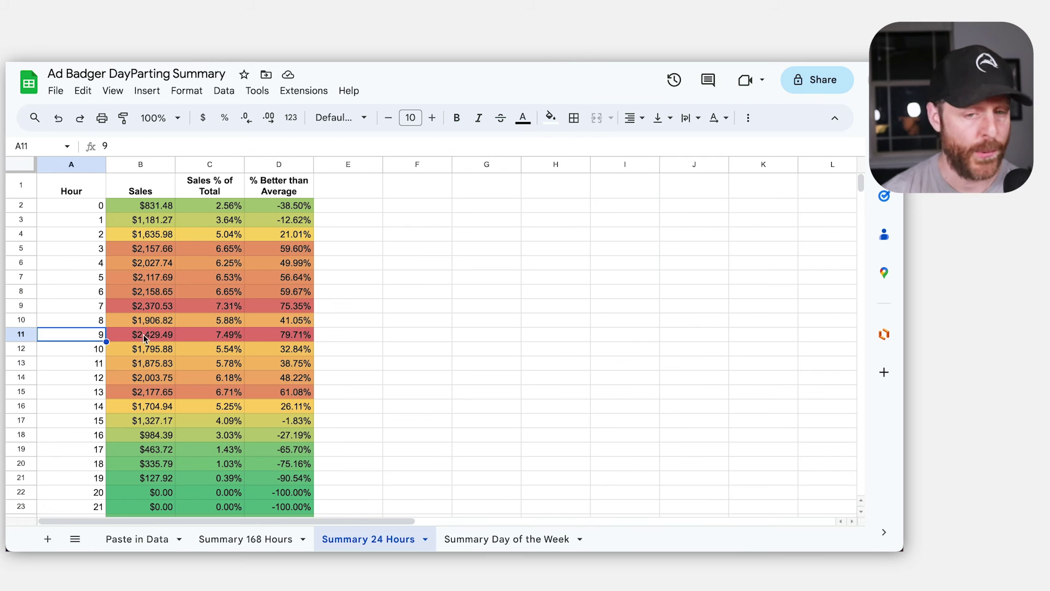
click(145, 337)
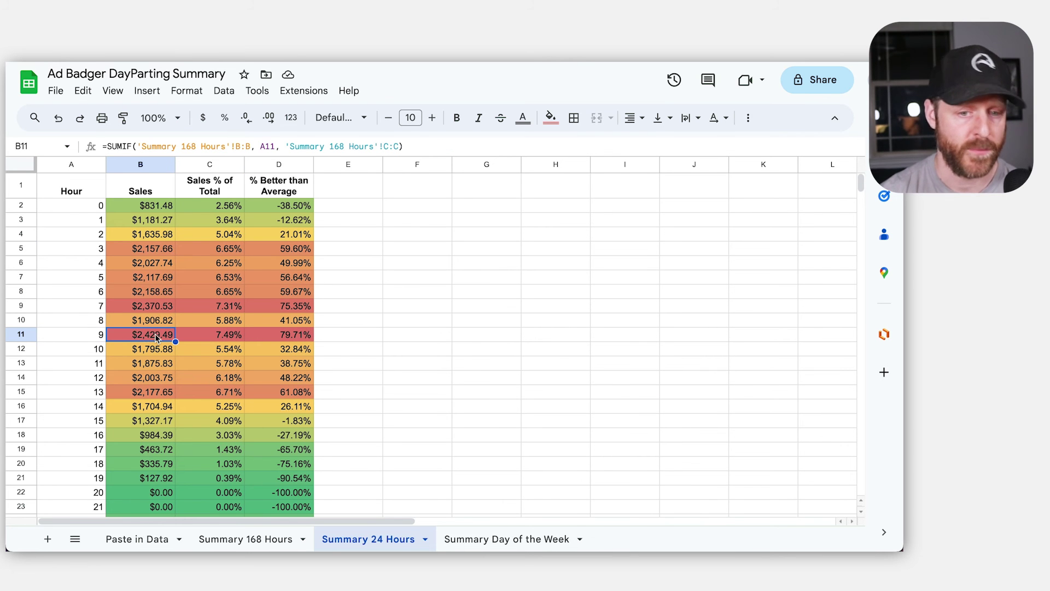
key(ctrl+c)
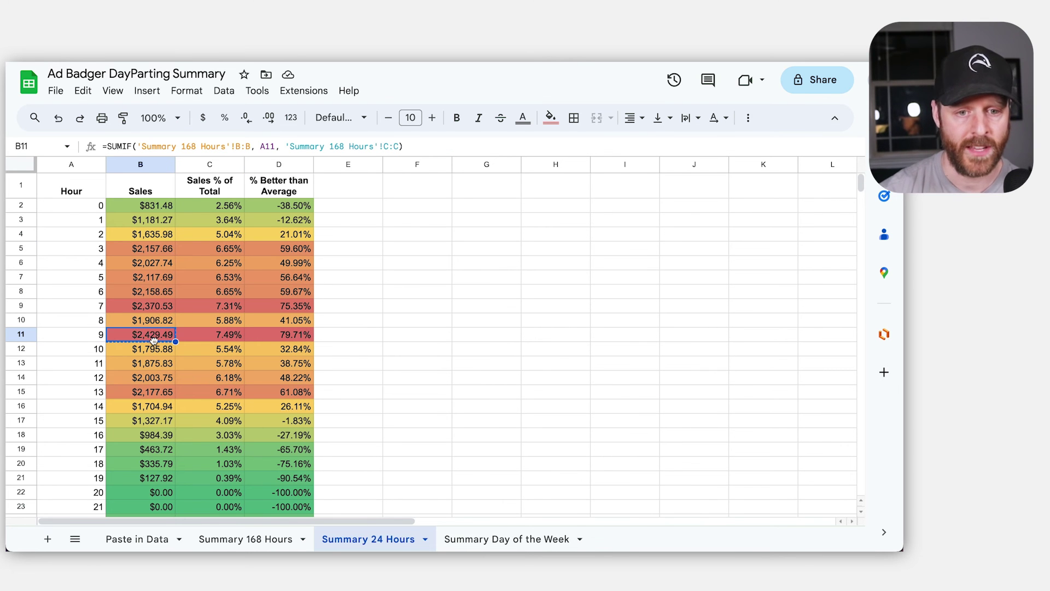
click(210, 339)
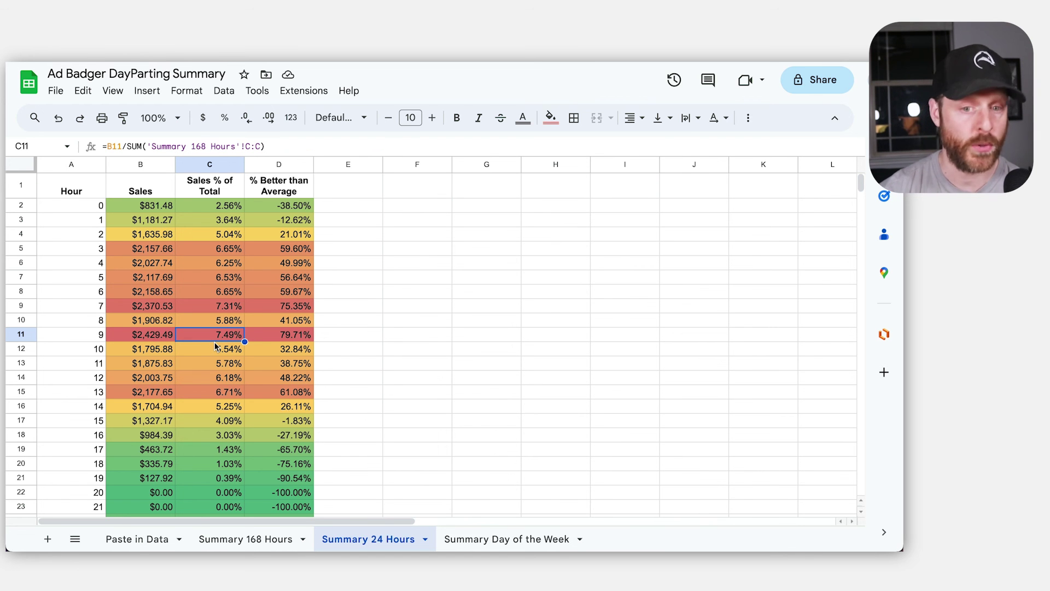
click(295, 338)
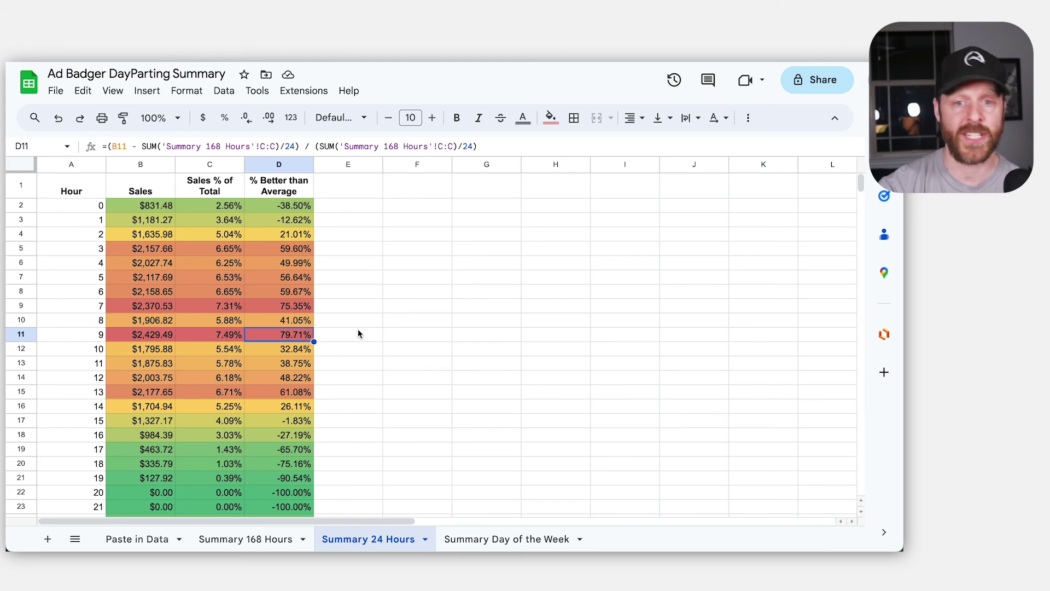
drag(282, 307, 153, 335)
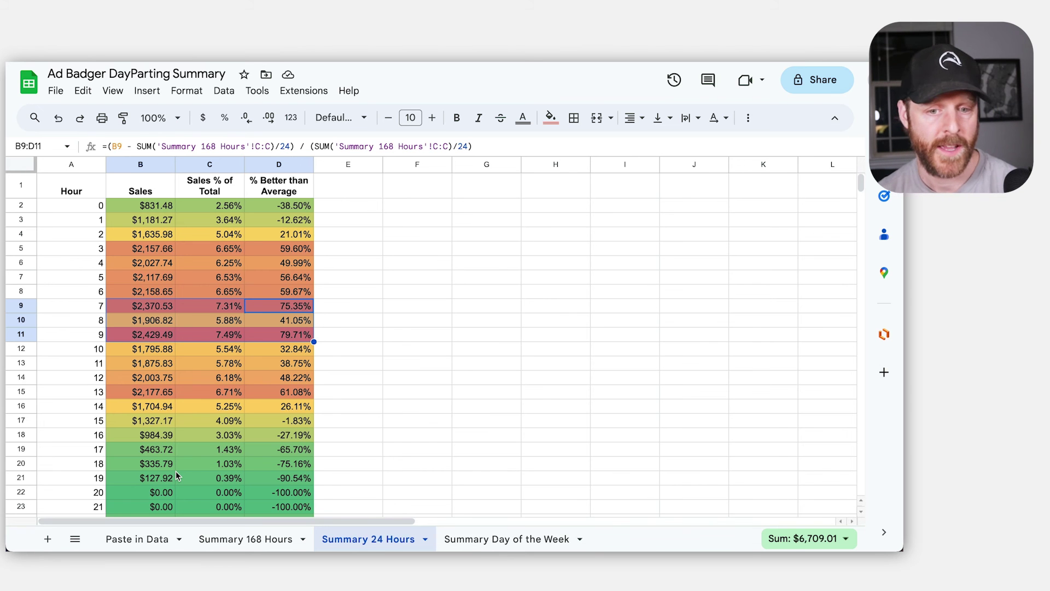
drag(303, 451, 140, 496)
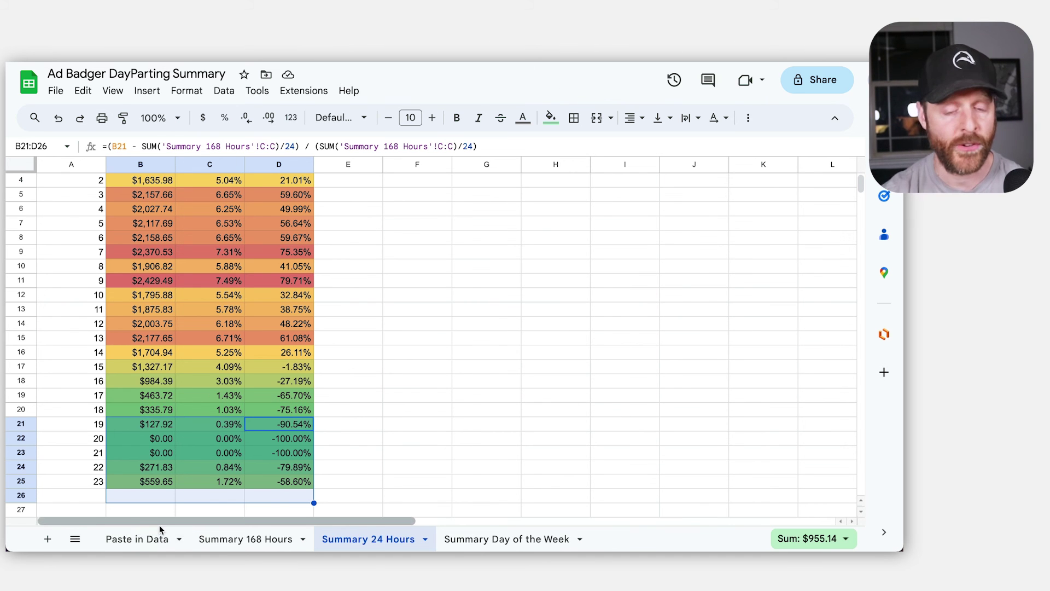
Scroll through the Summary 168 Hours sheet, then revisit Summary 24 Hours and Summary Day of the Week
click(244, 542)
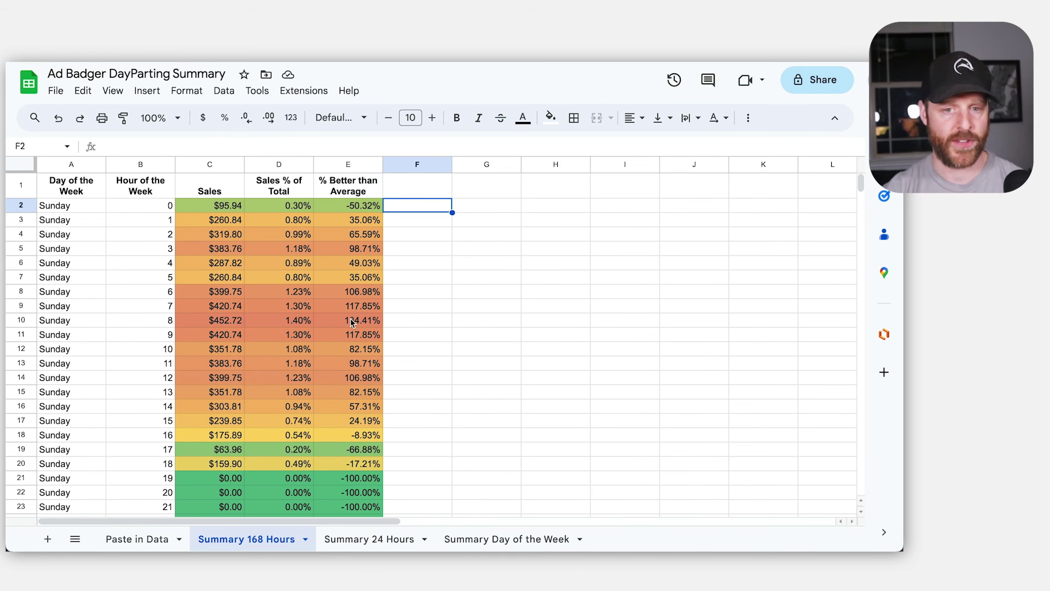
scroll(351, 323, down, 17)
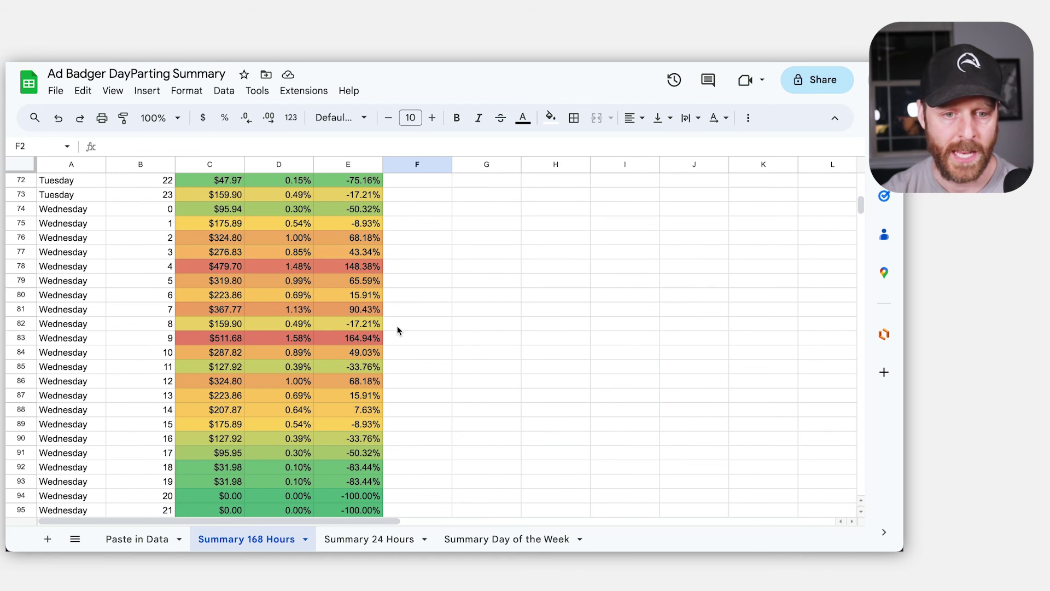
scroll(400, 327, down, 18)
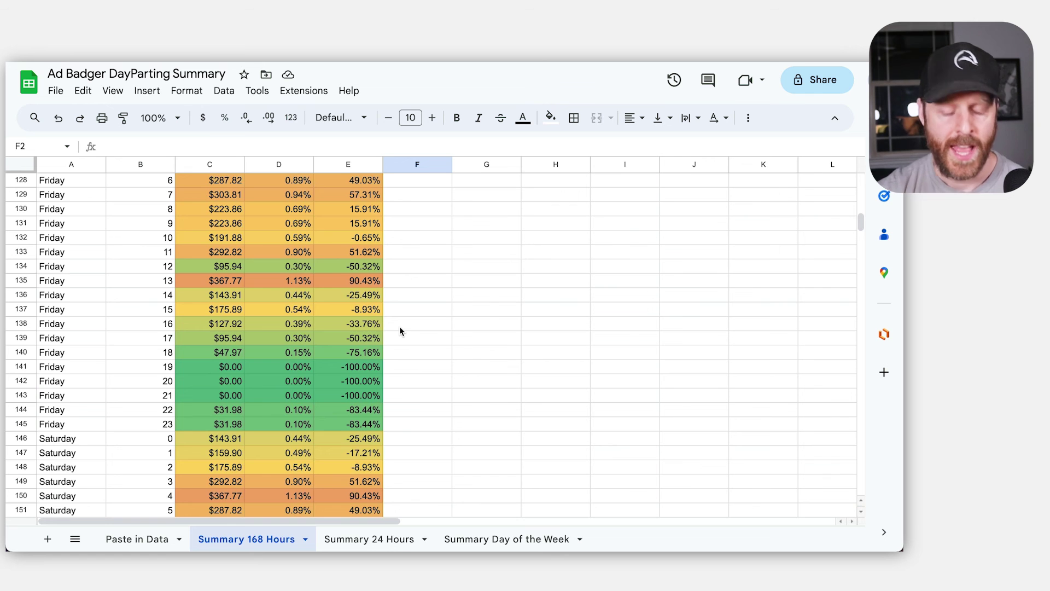
click(367, 539)
click(472, 540)
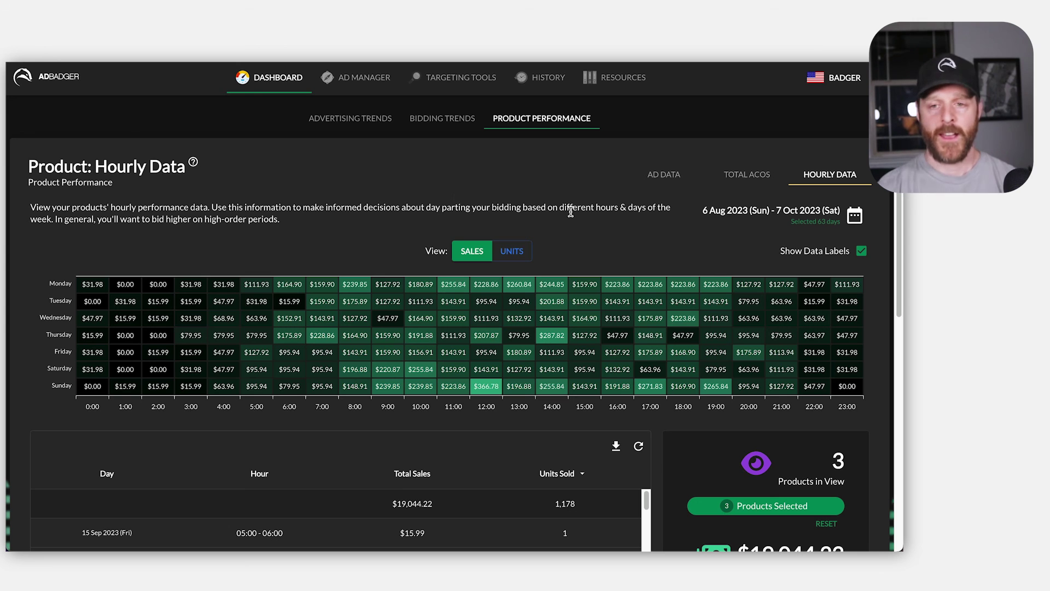
Turn off Show Data Labels on the three-product hourly sales heat map
click(824, 255)
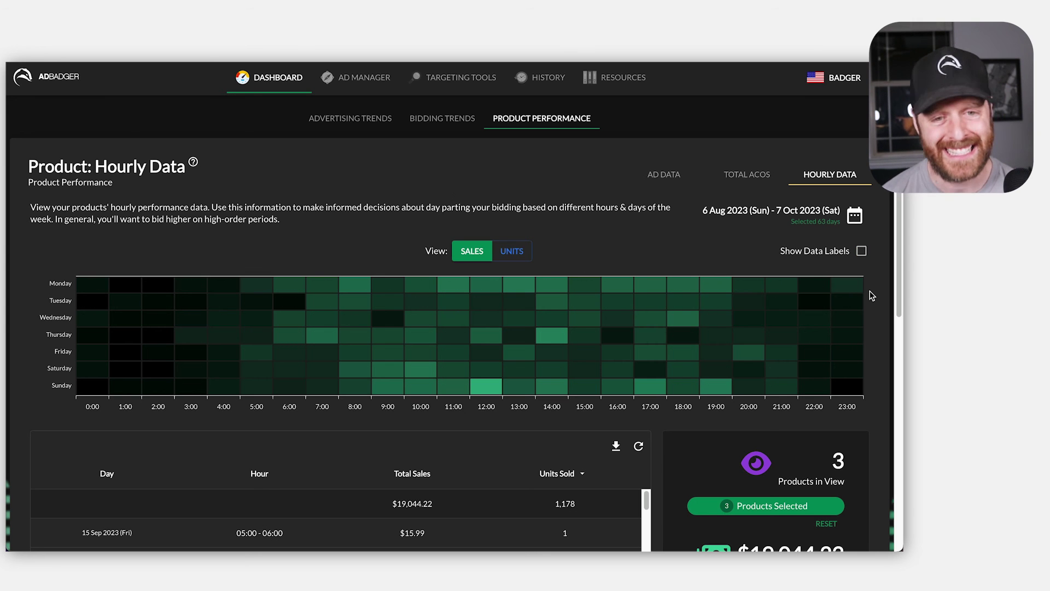